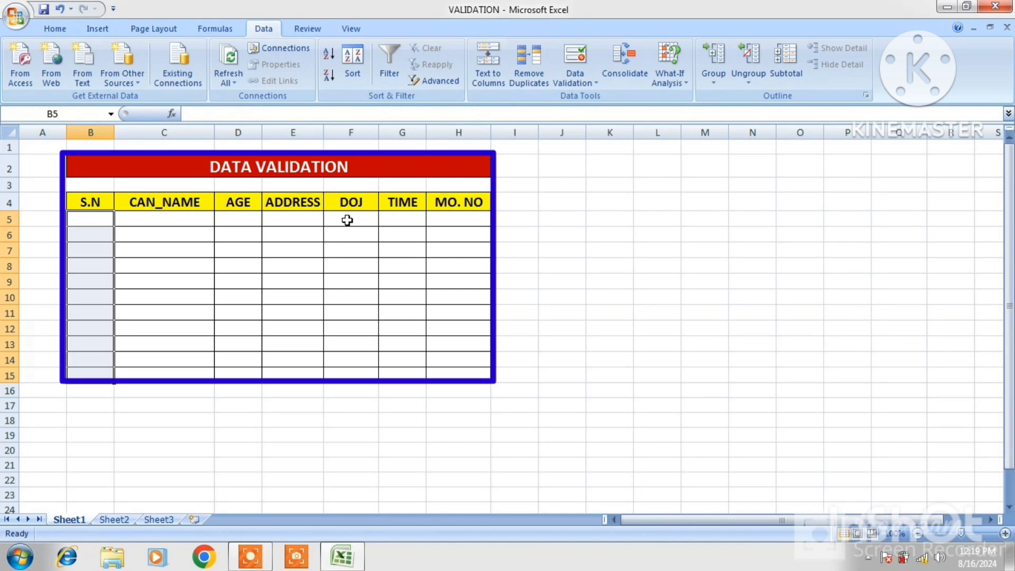
- Review the data types that a validation rule can allow for the S.N cells B5:B15
left_click(596, 84)
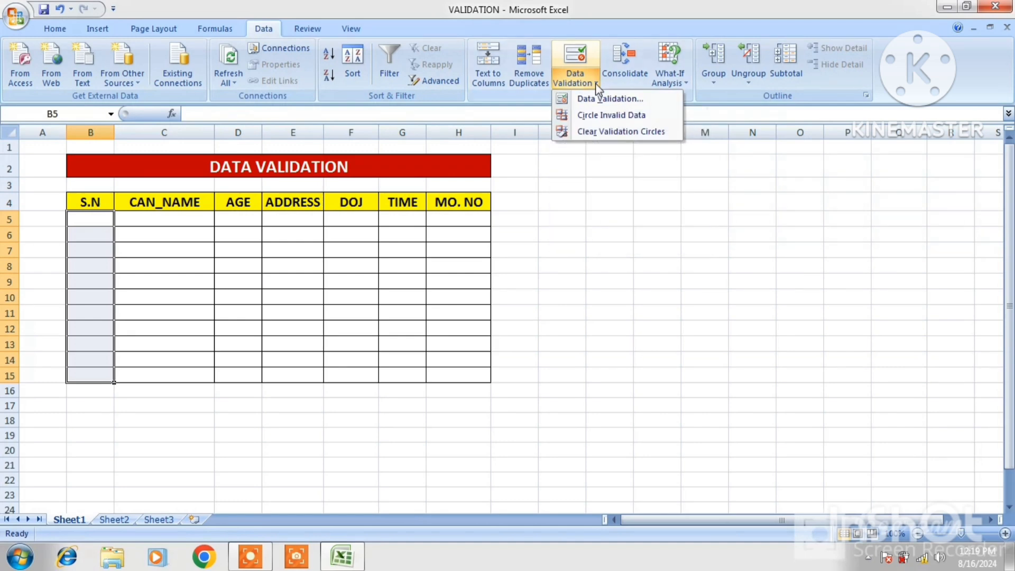
left_click(608, 101)
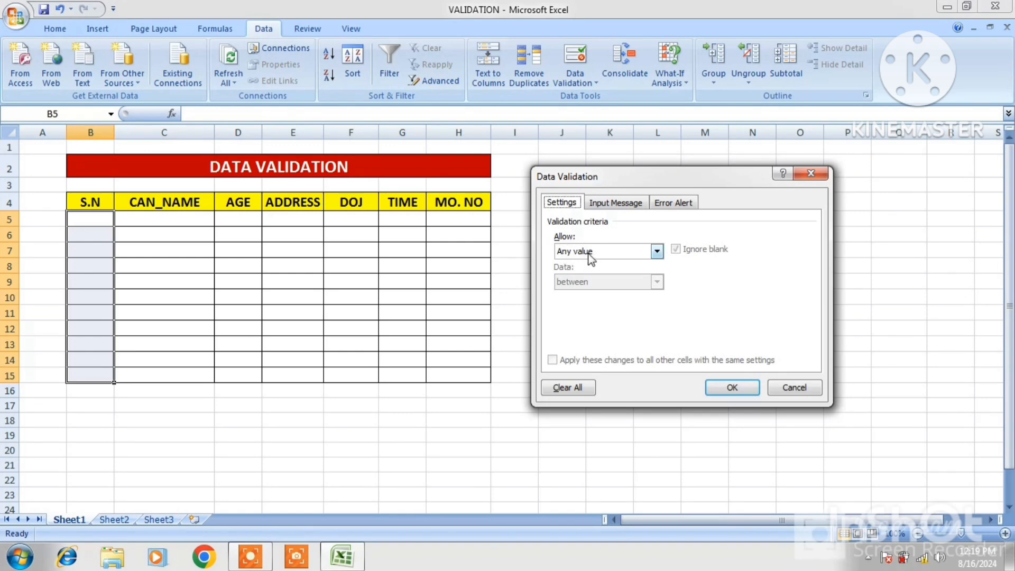
left_click(657, 253)
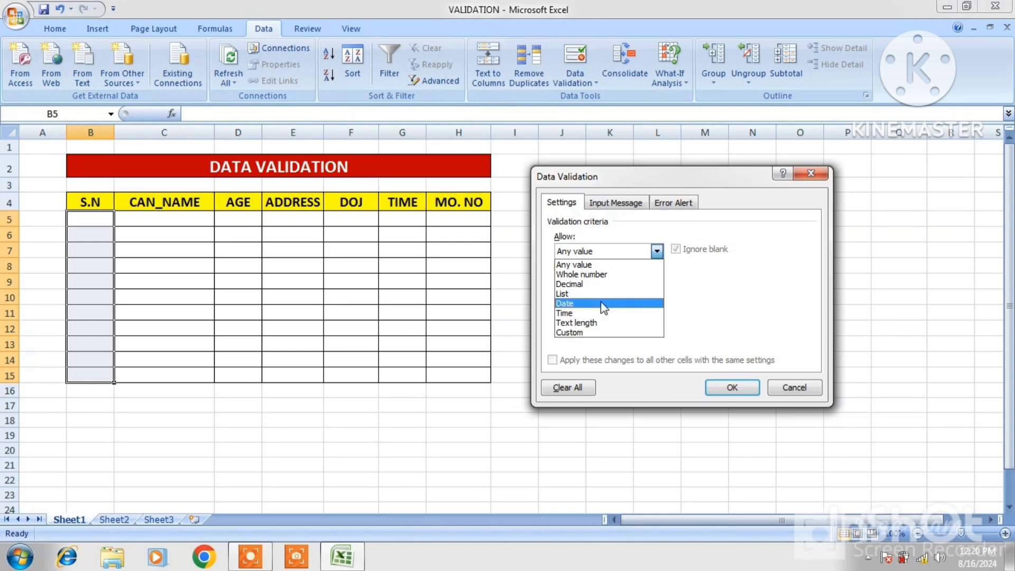
left_click(732, 388)
left_click(733, 389)
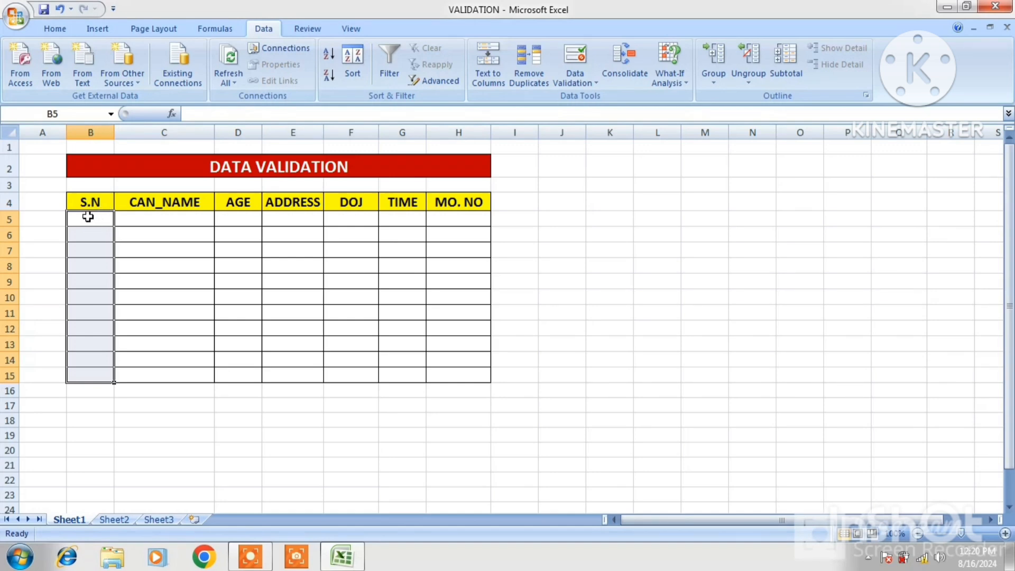
- Restrict the S.N cells B5:B15 to decimal values between 1 and 2 with a data validation rule
left_click_drag(88, 217, 100, 372)
left_click(597, 83)
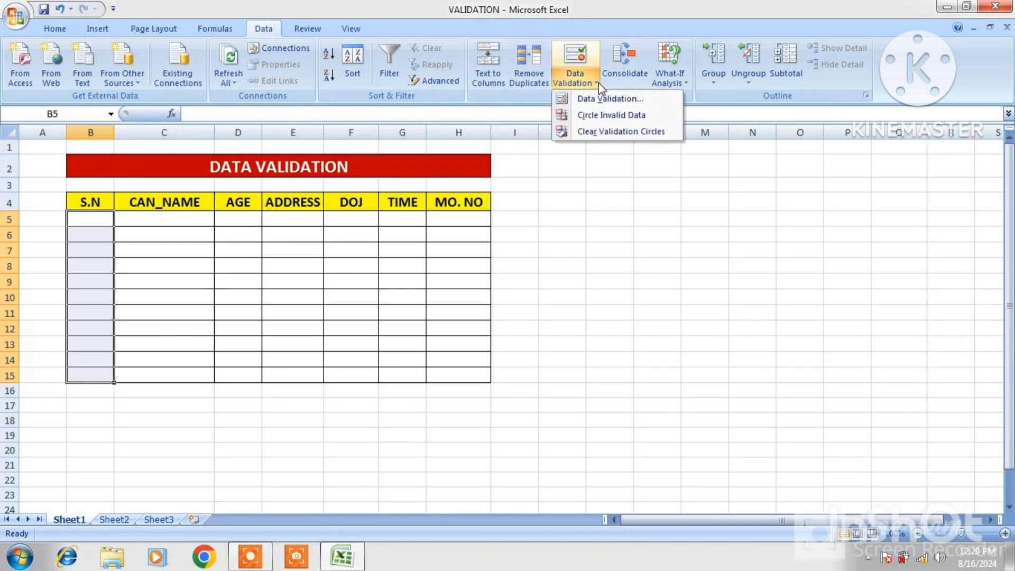
left_click(606, 100)
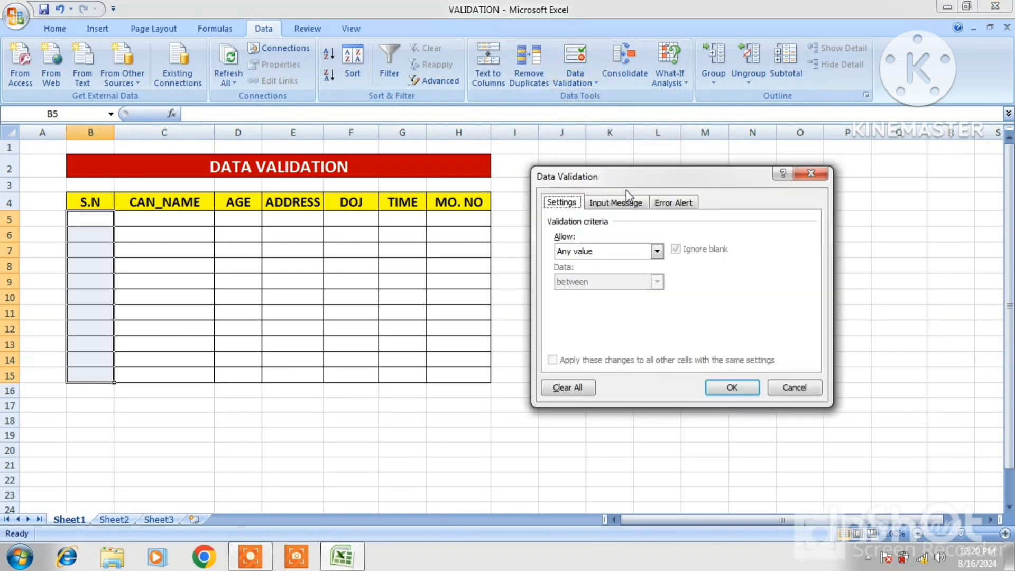
left_click(658, 251)
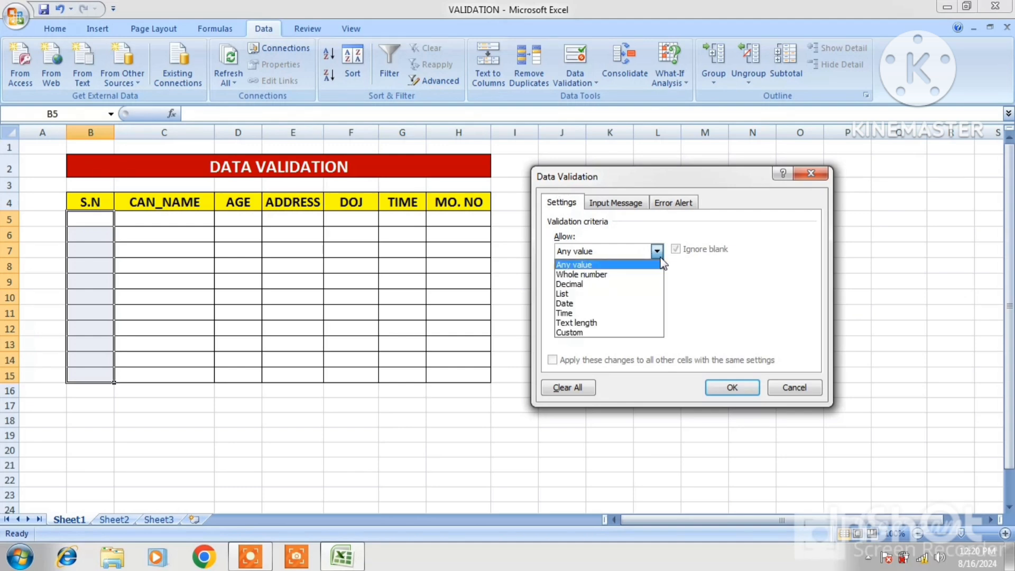
left_click(579, 285)
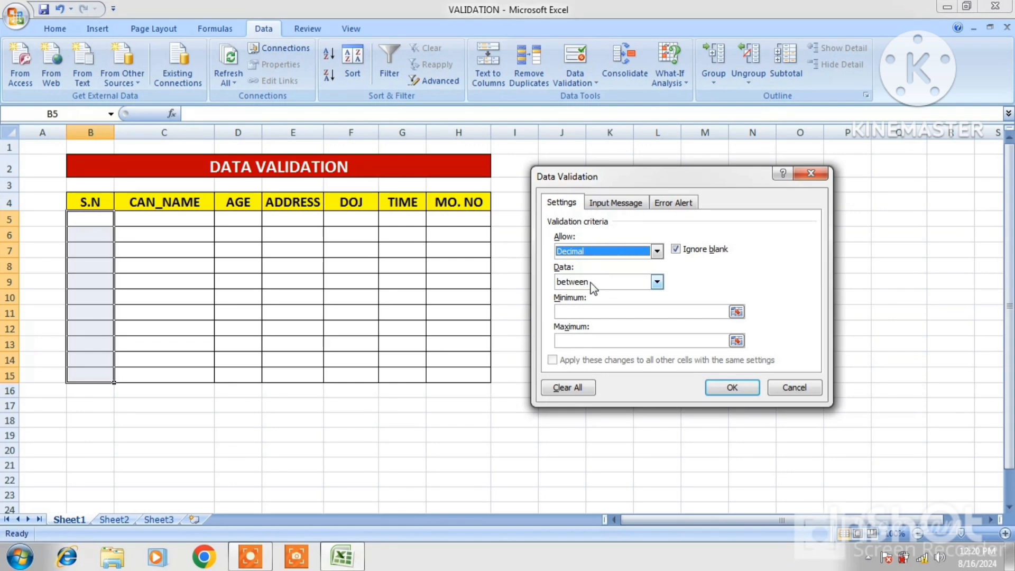
left_click(575, 312)
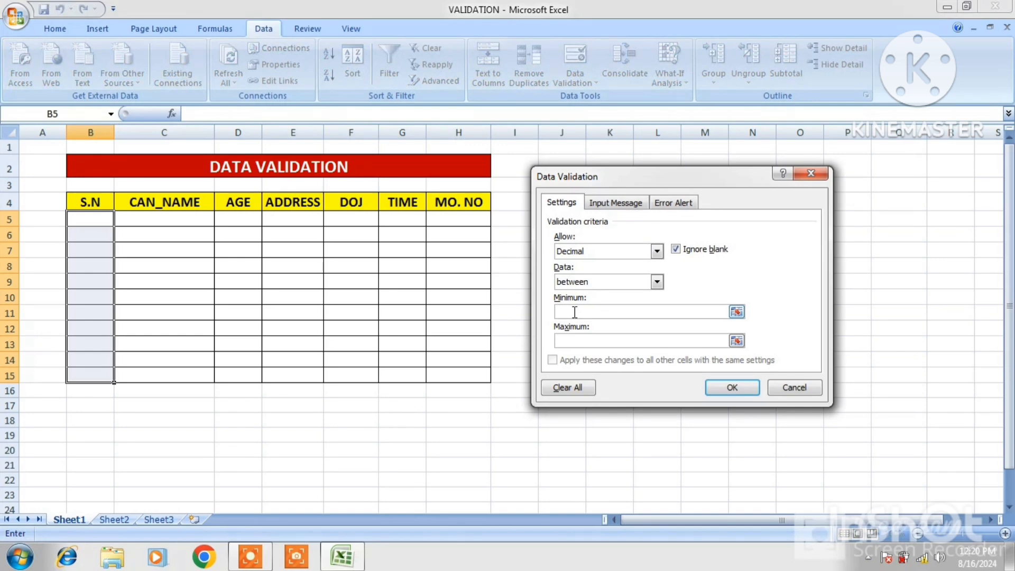
type("1")
type("2")
left_click(732, 388)
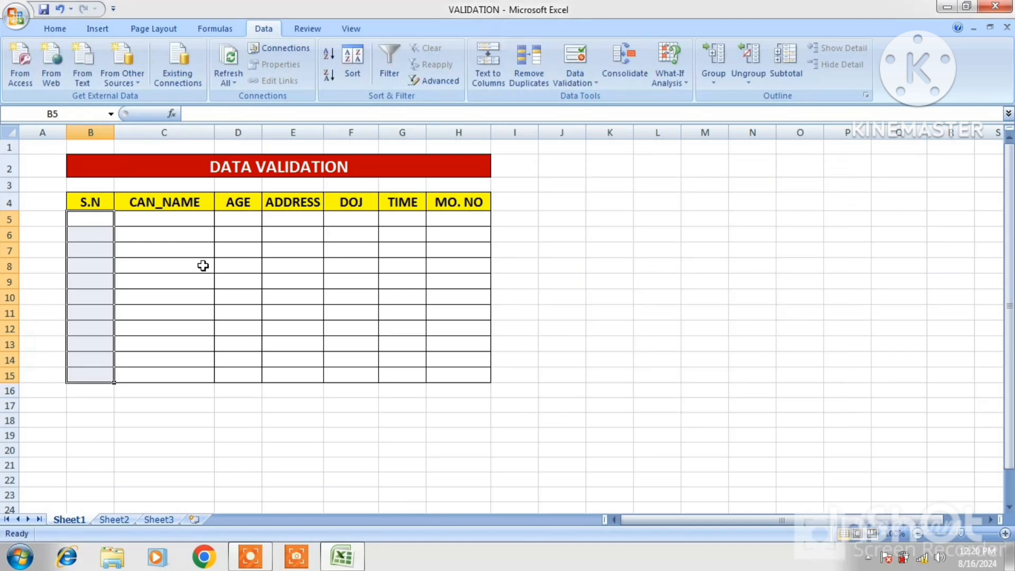
- Enter 1 in B5 and 2 in B6 of the S.N column
left_click(96, 219)
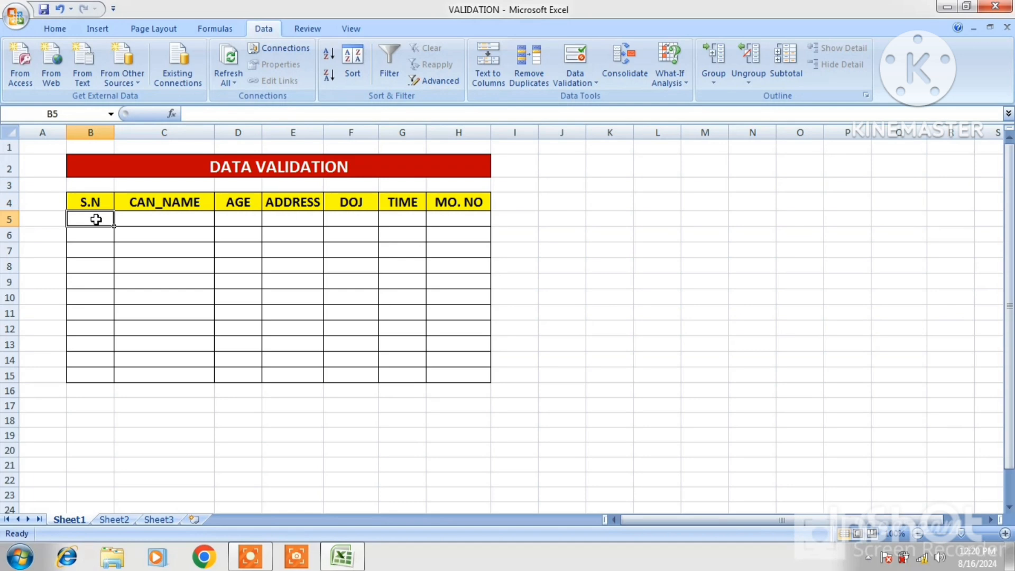
type("1")
key("Return")
type("2")
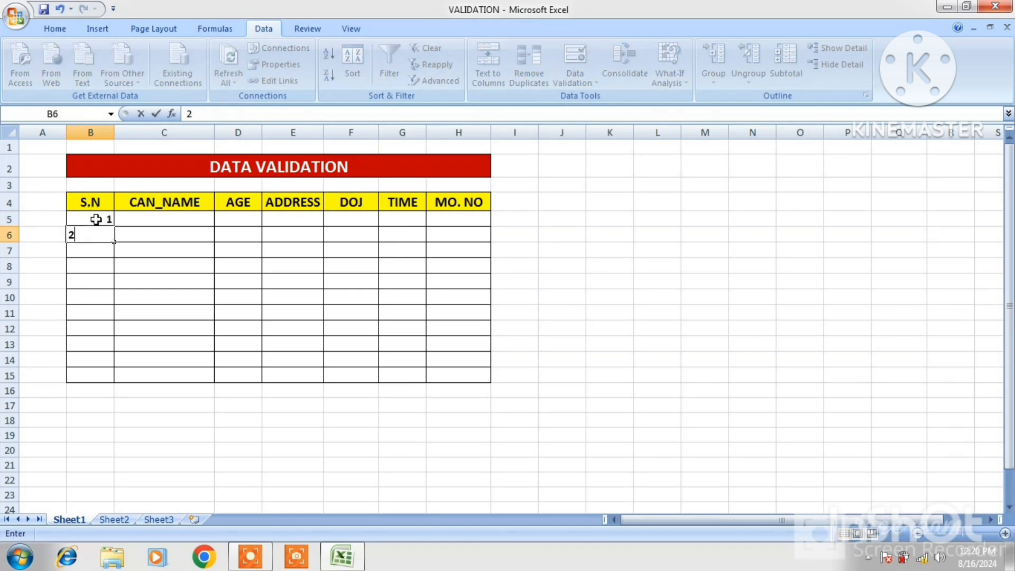
key("Return")
- Test the S.N validation by trying to enter 3 in B7 and 4 in B8, discarding both entries
type("3")
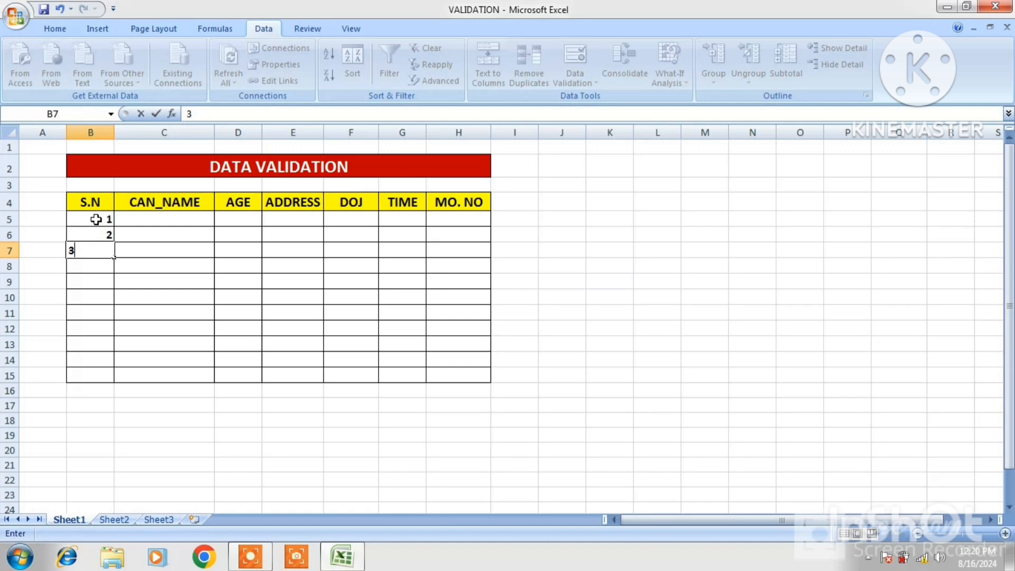
key("Return")
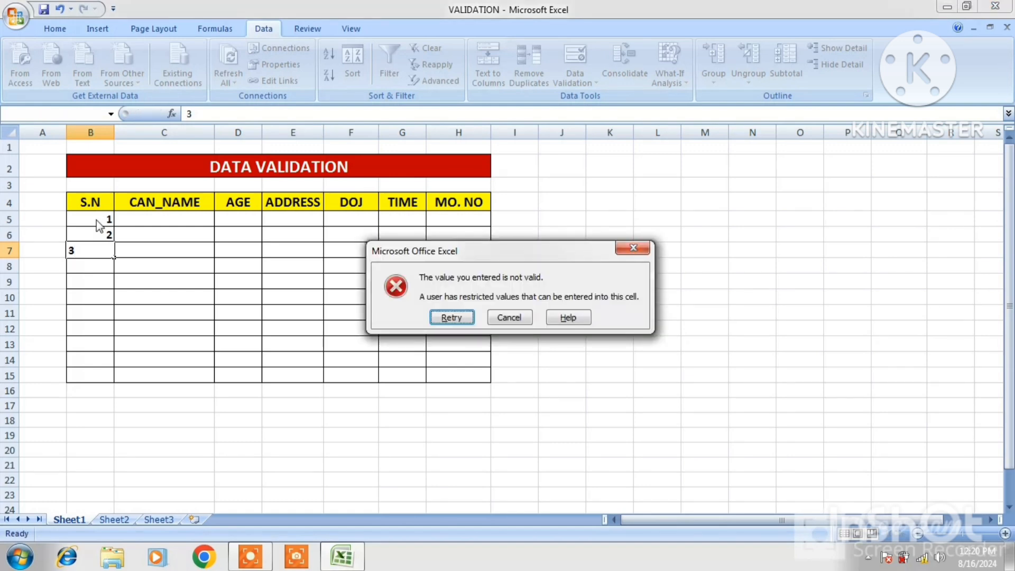
left_click(504, 316)
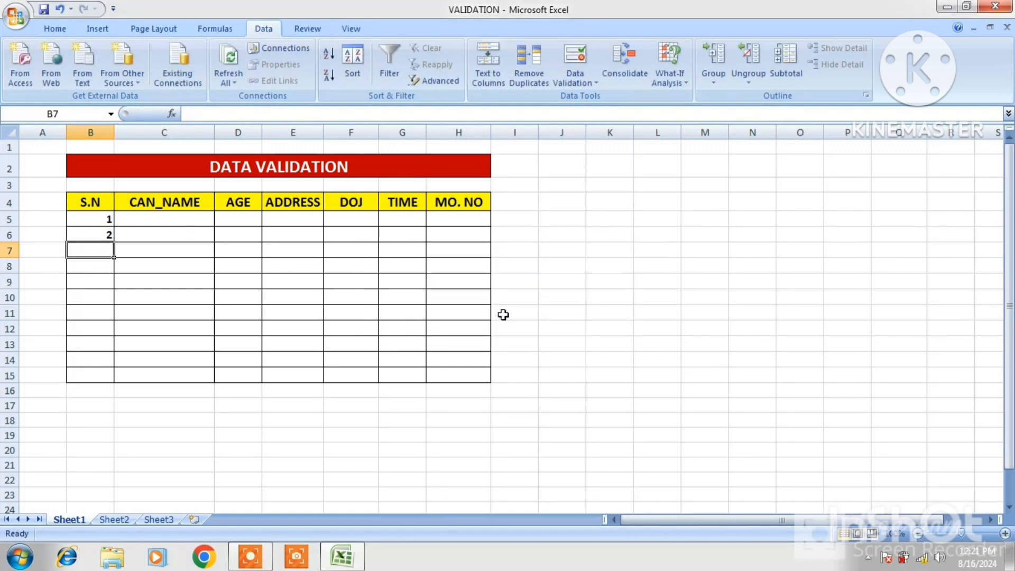
left_click(106, 260)
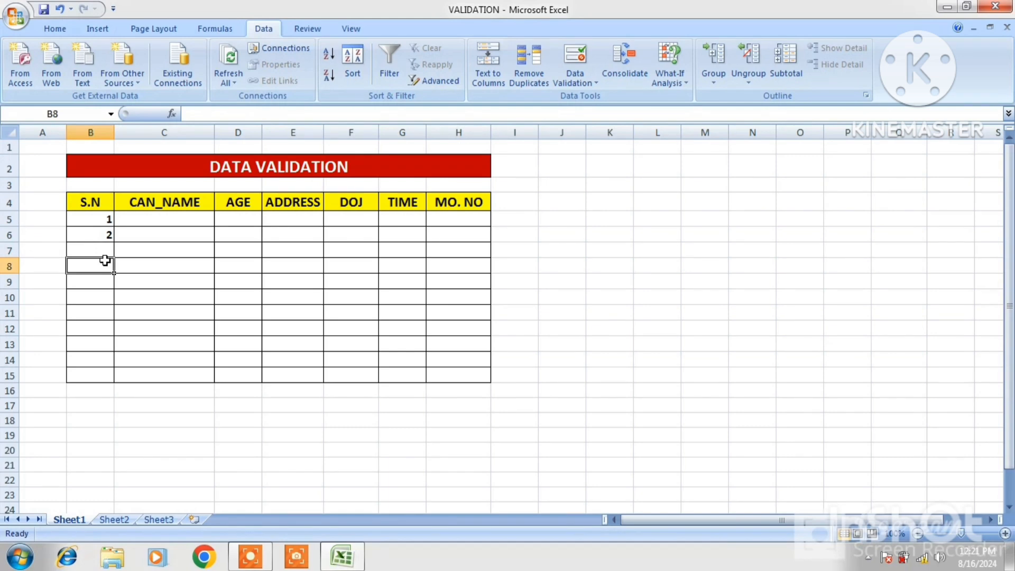
type("4")
key("Return")
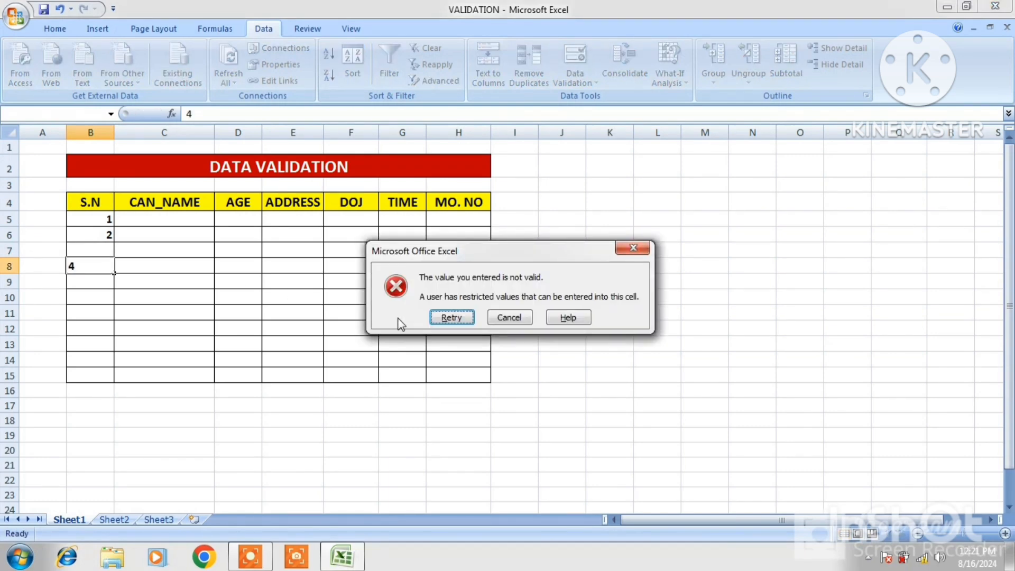
left_click(515, 315)
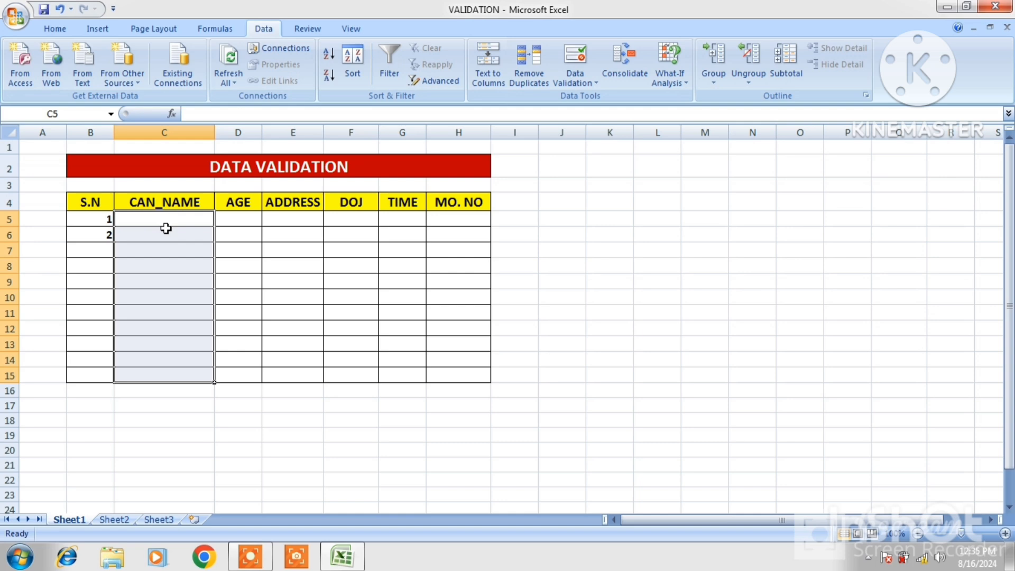
- Restrict the CAN_NAME cells C5:C15 to text with the custom validation formula =ISTEXT(C5:C15)
left_click(595, 83)
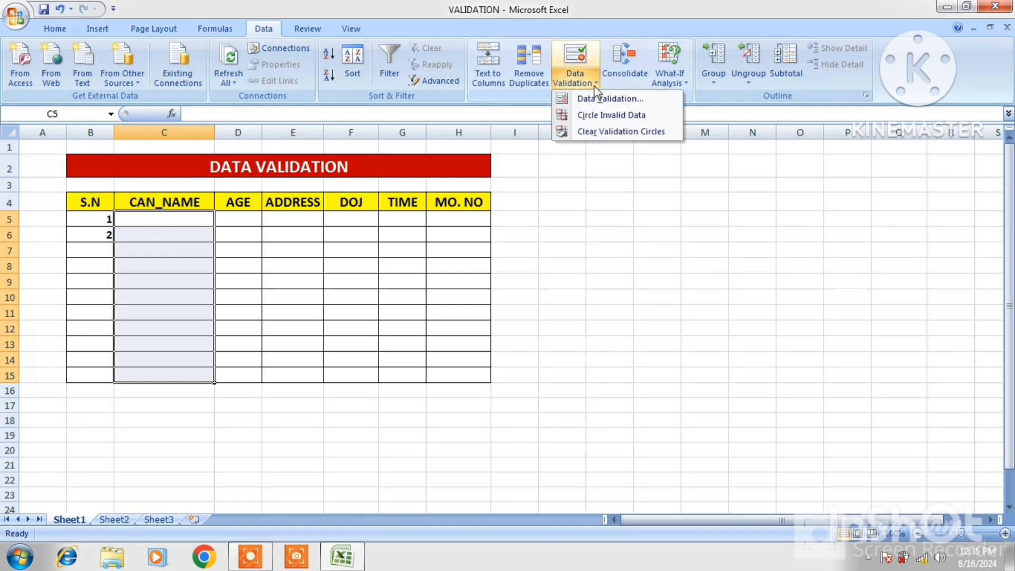
left_click(597, 99)
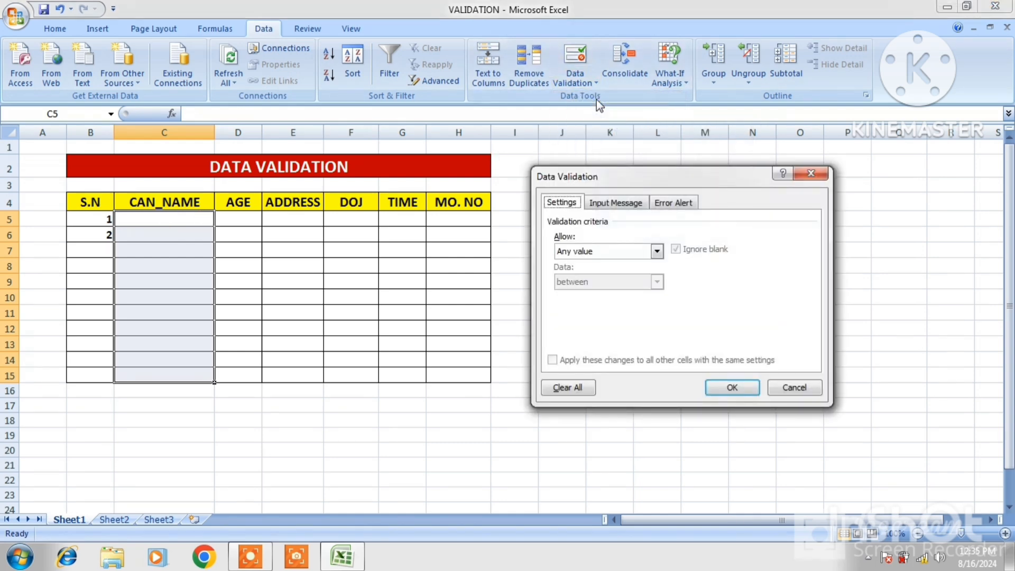
left_click(657, 253)
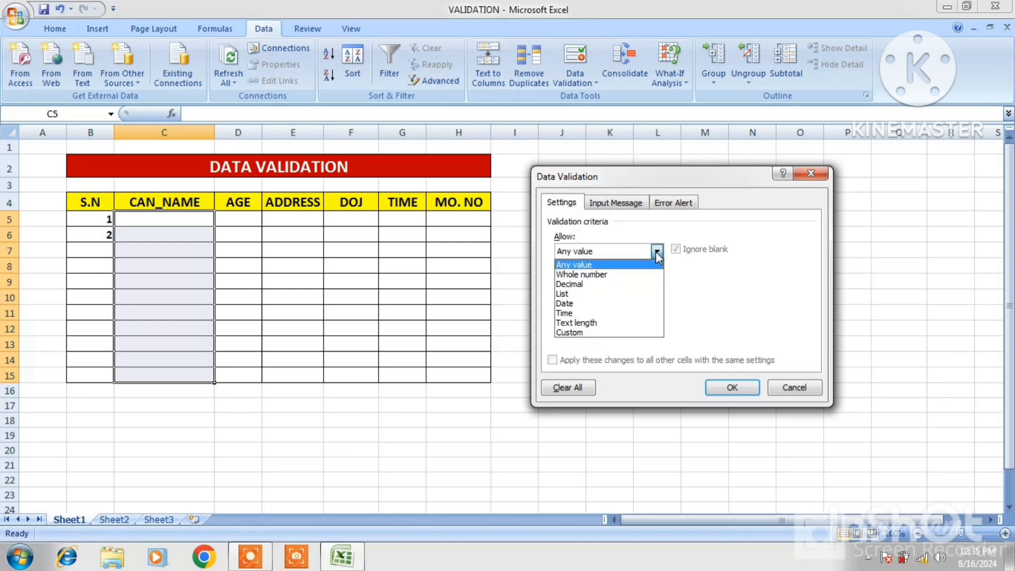
left_click(575, 333)
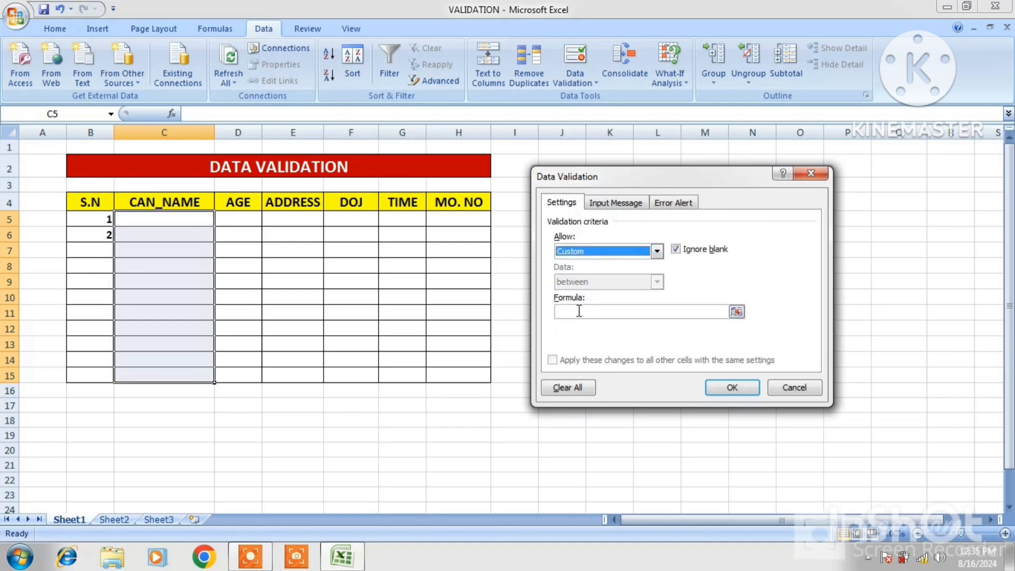
left_click(580, 311)
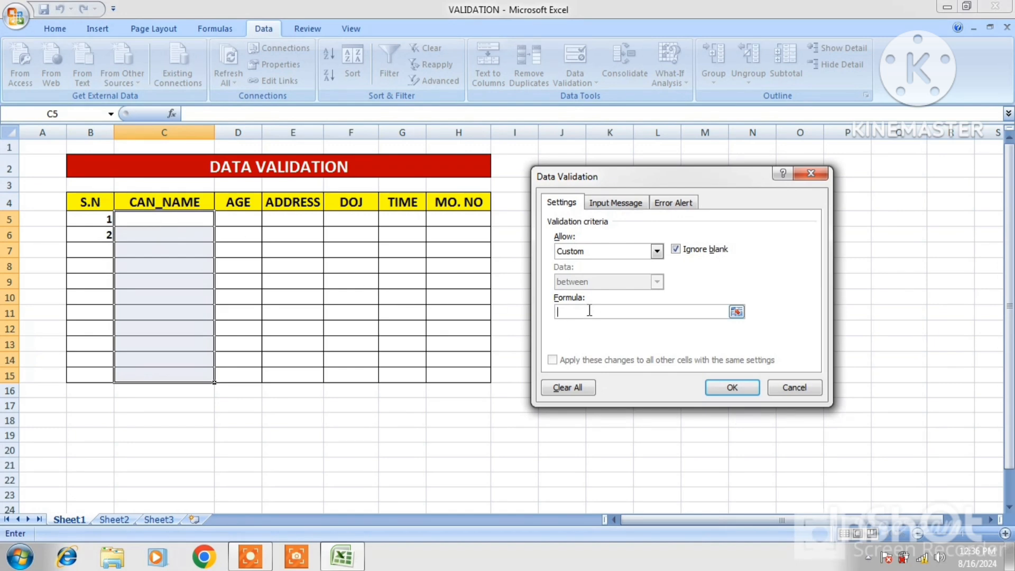
type("=ISTEXT(")
left_click_drag(192, 214, 191, 371)
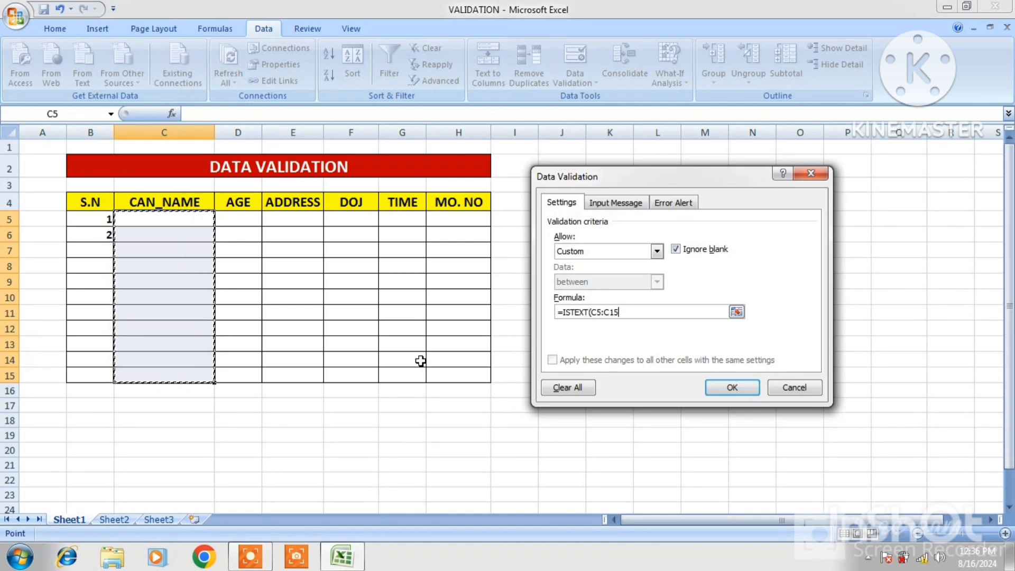
type(")")
left_click(724, 386)
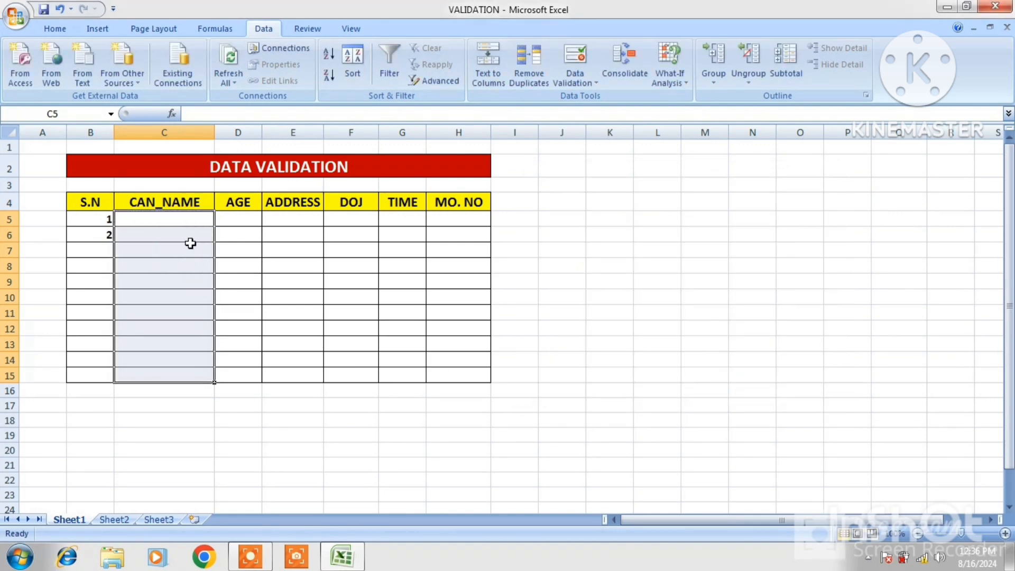
- Enter a candidate's first name in C5 and another candidate's first name in C6
left_click(167, 221)
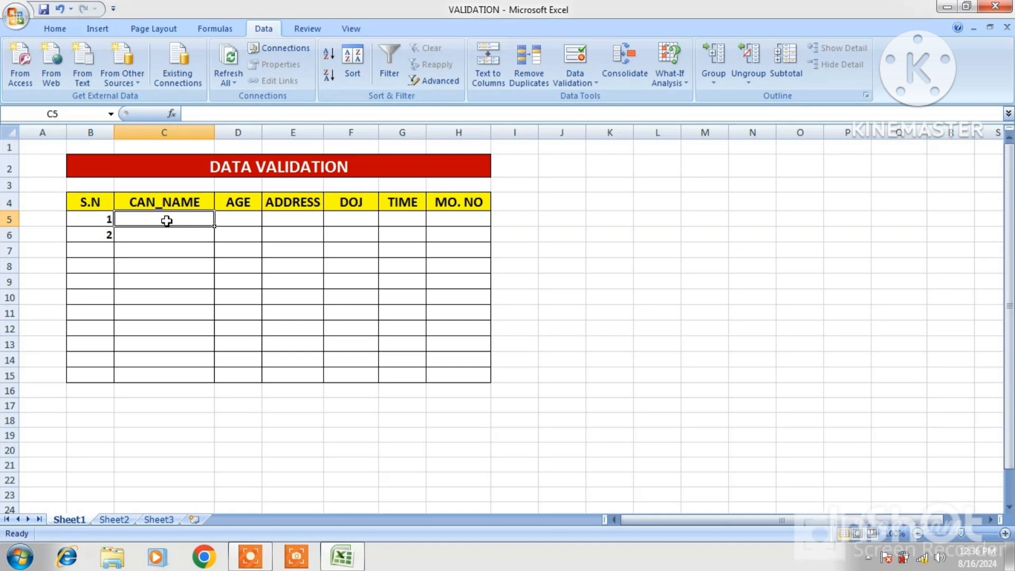
type("A")
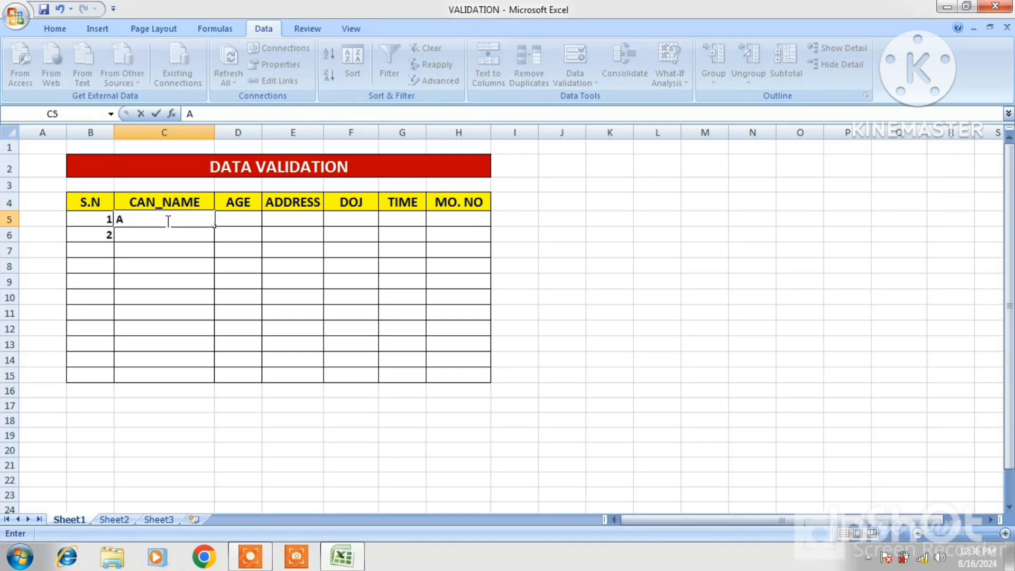
type("SHEESH")
key("Return")
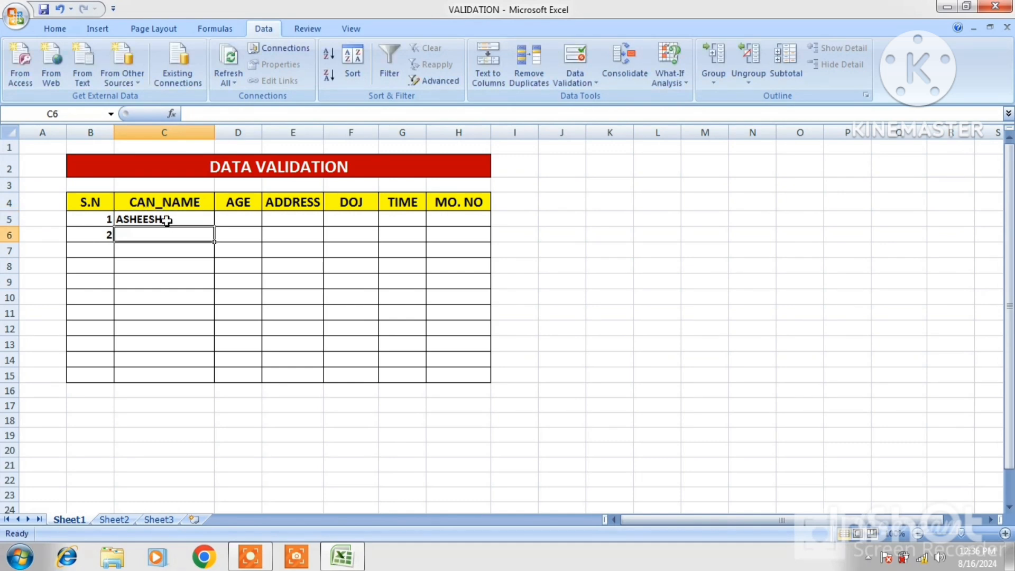
type("RA")
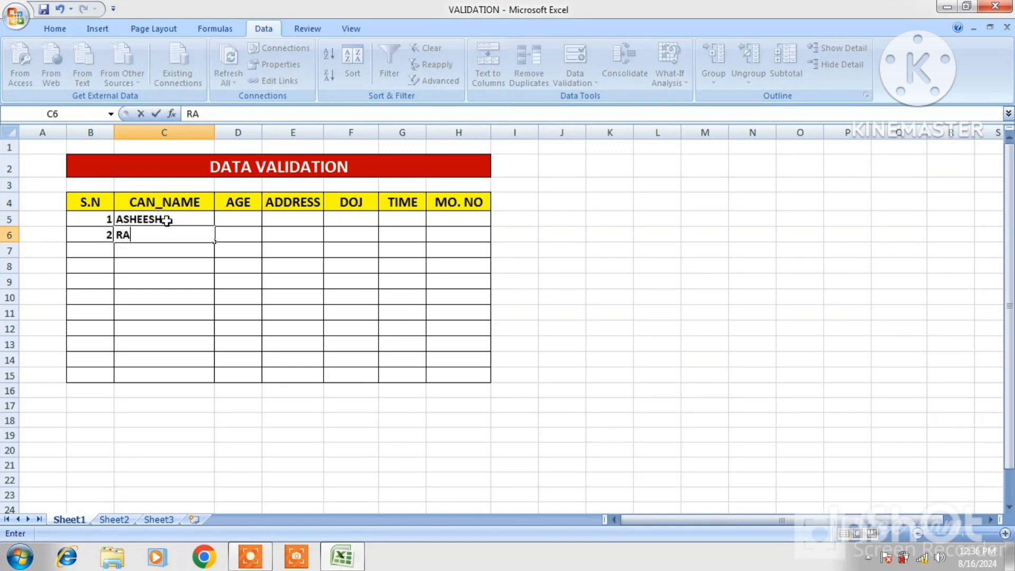
type("JEEV")
key("Return")
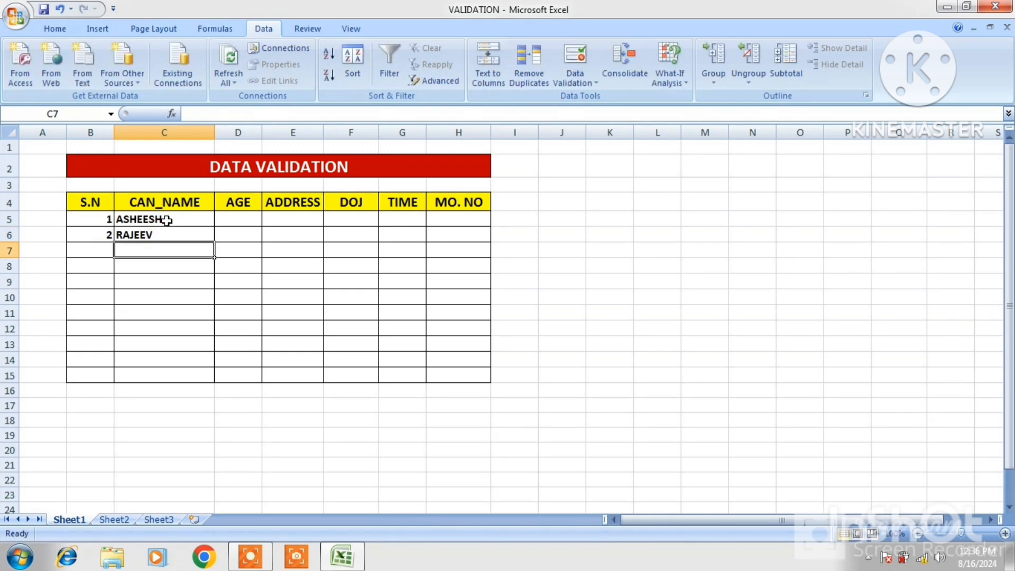
- Try to enter the number 4646 in C7, discard it and select the name in C6
type("4646")
key("Return")
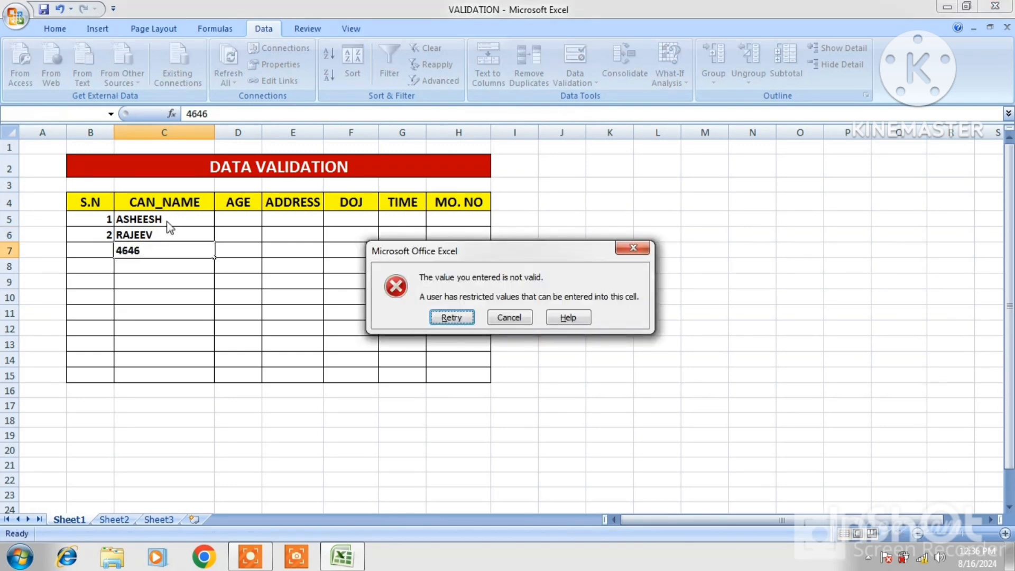
left_click(510, 317)
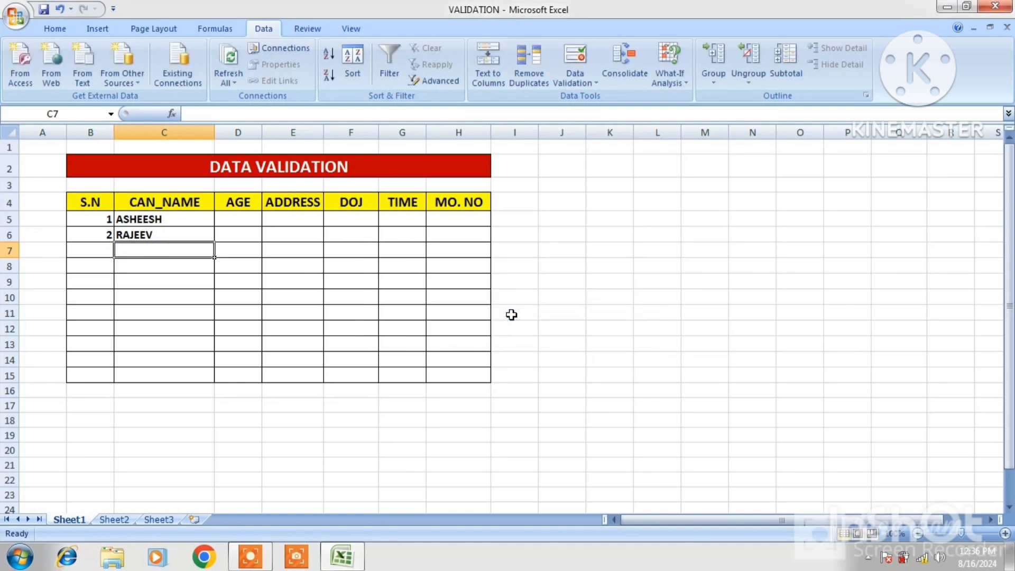
left_click(173, 236)
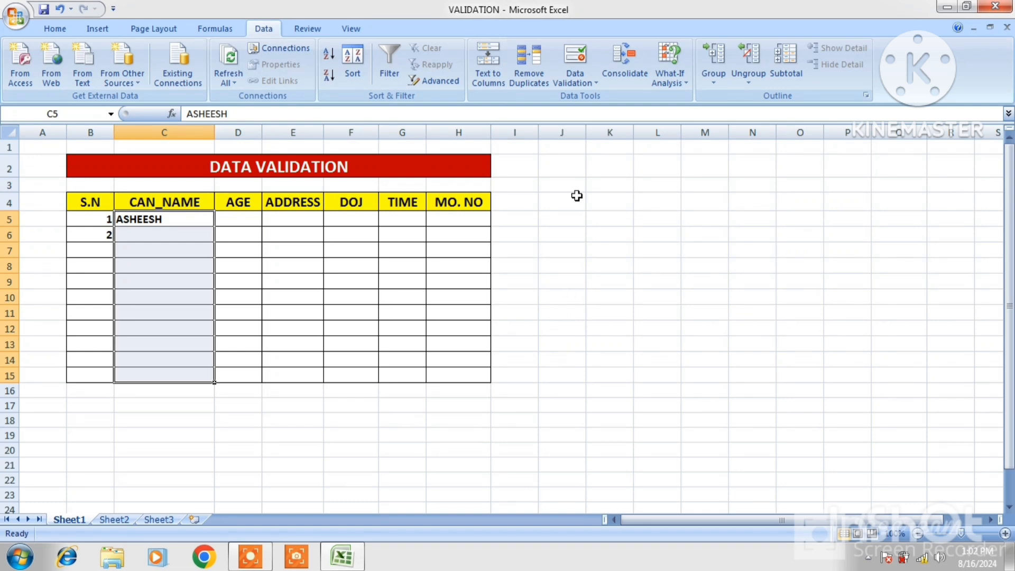
- Add an input message to C5:C15 titled "Only TEXT", with a body reading "Example-" followed by a sample first name
left_click(581, 83)
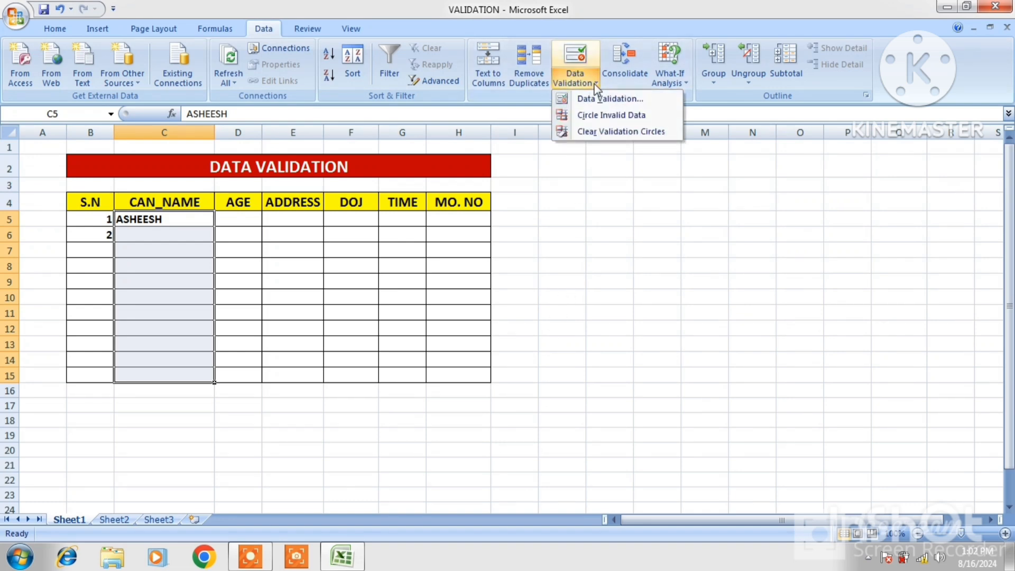
left_click(603, 97)
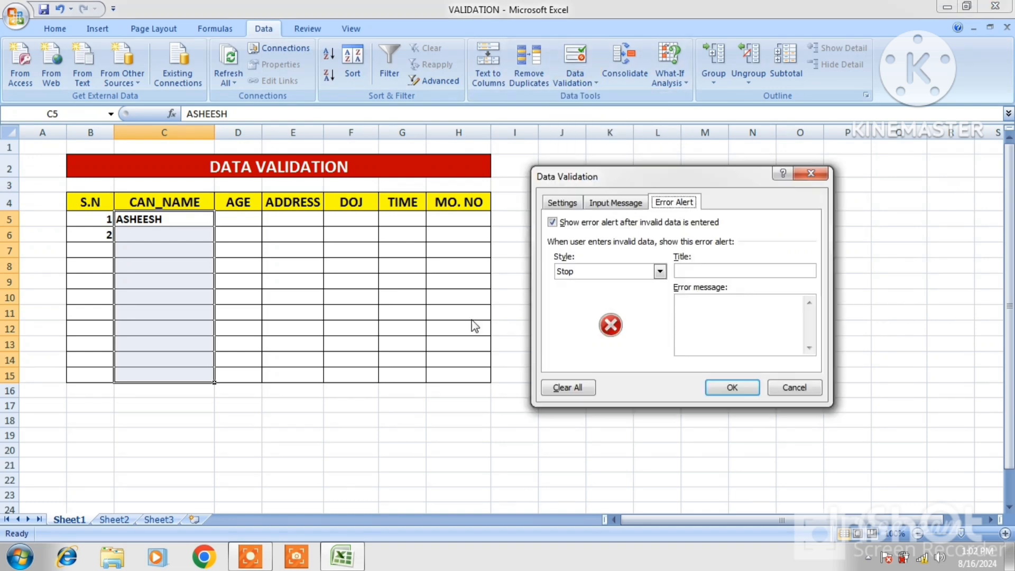
left_click(612, 204)
left_click(586, 270)
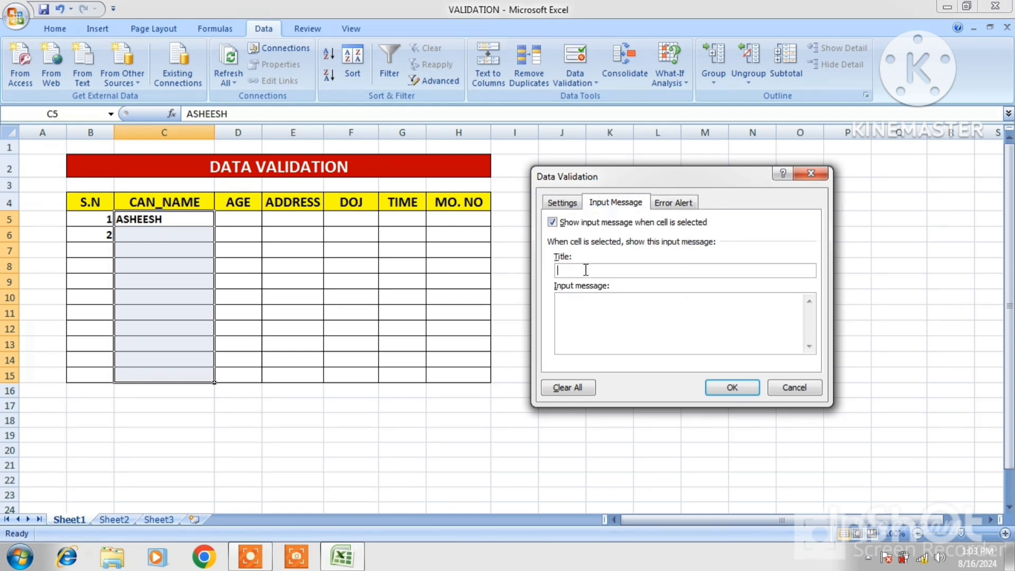
type("O")
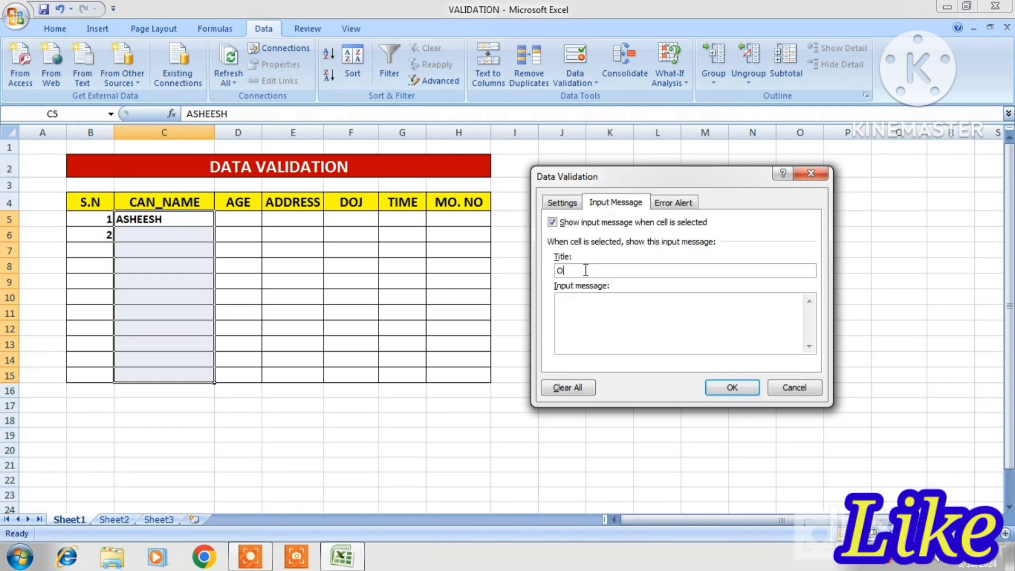
type("nly")
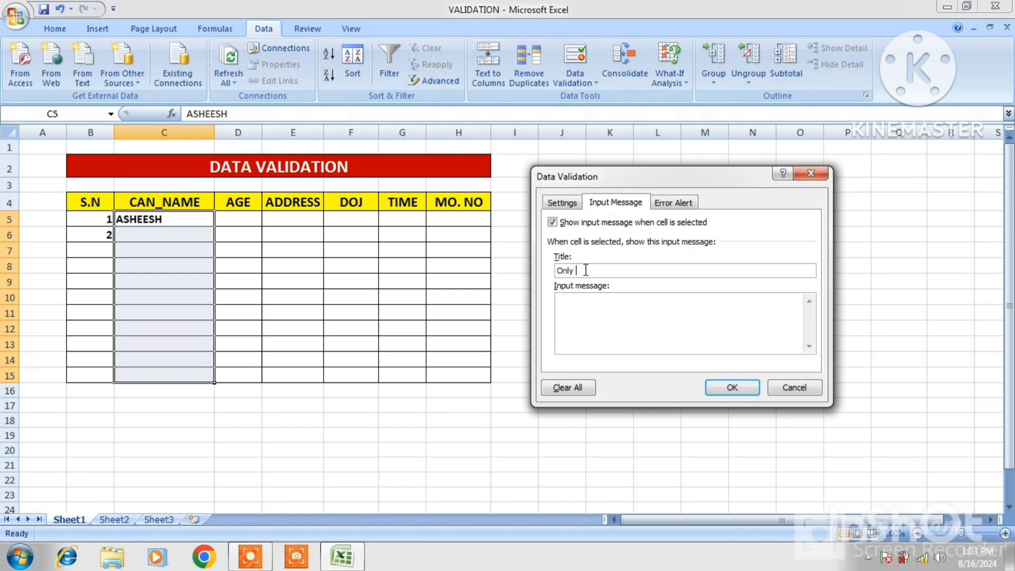
type(" TE")
type("XT")
type("E")
type("xam")
type("ple- RA")
type("man")
- Set the Stop error alert for C5:C15 to the title "Invalid Data" and the message "Please EnterValid Data", and apply the validation
left_click(682, 210)
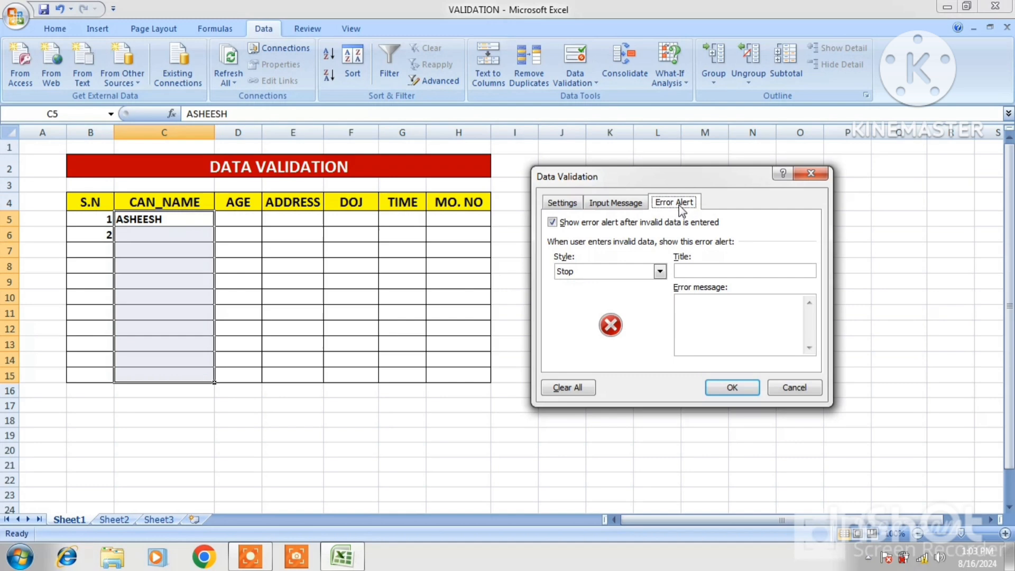
left_click(696, 269)
type("Invalid Data")
left_click(717, 317)
type("Please ")
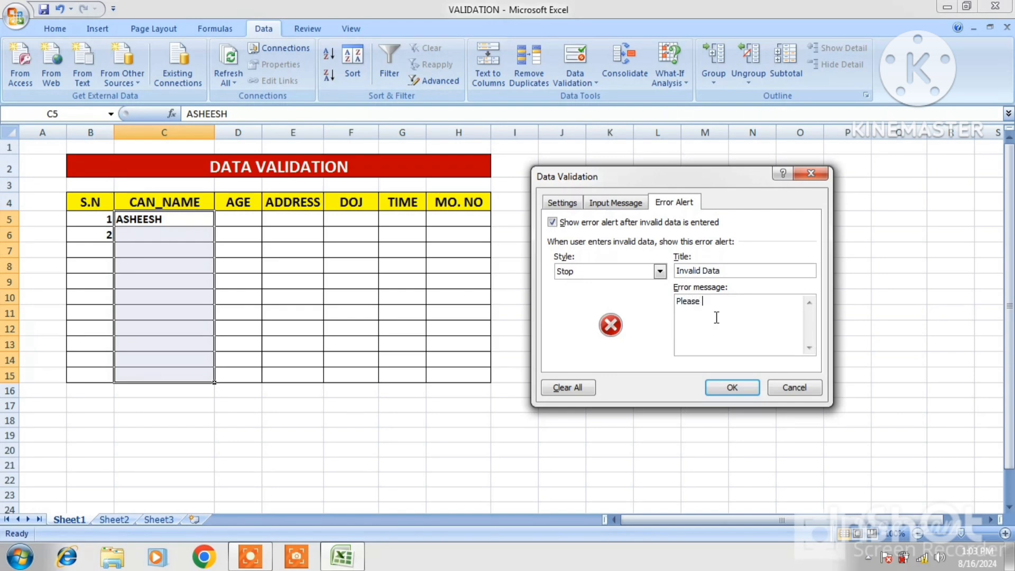
type("EnterValid Da")
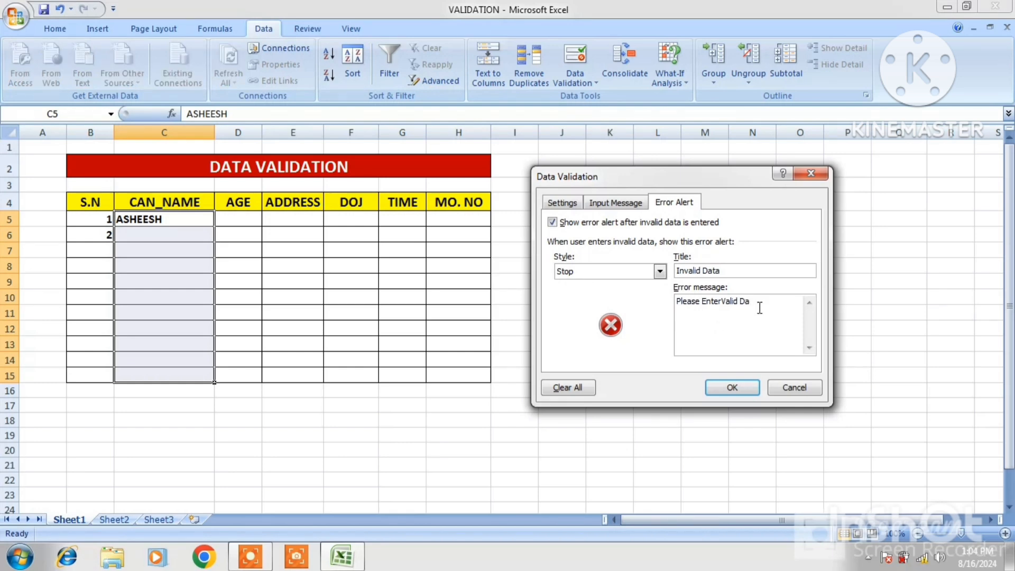
type("ta")
left_click(732, 389)
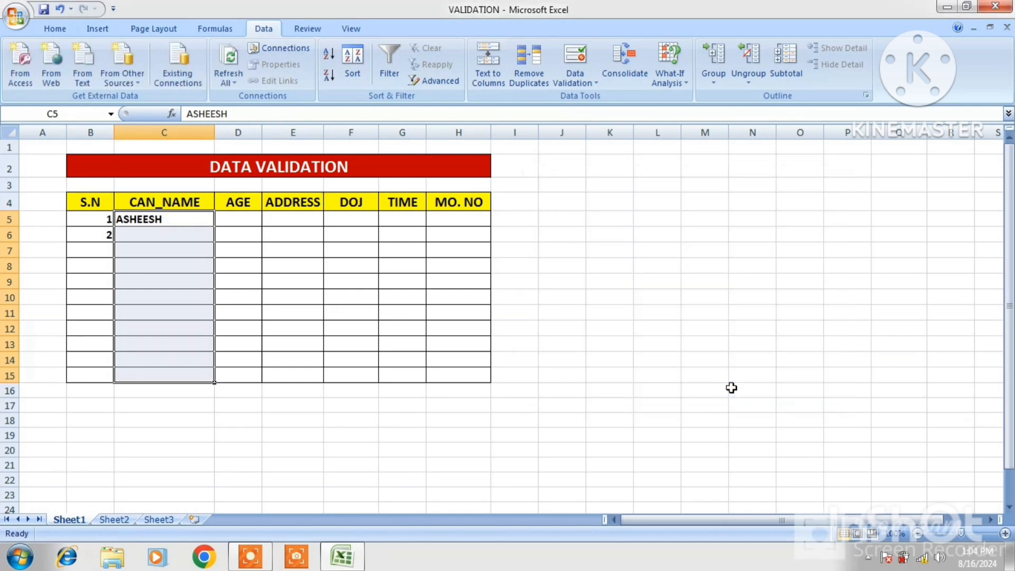
- Check the input message on C5, then try to enter the number 456 in C6 and discard it
left_click(164, 221)
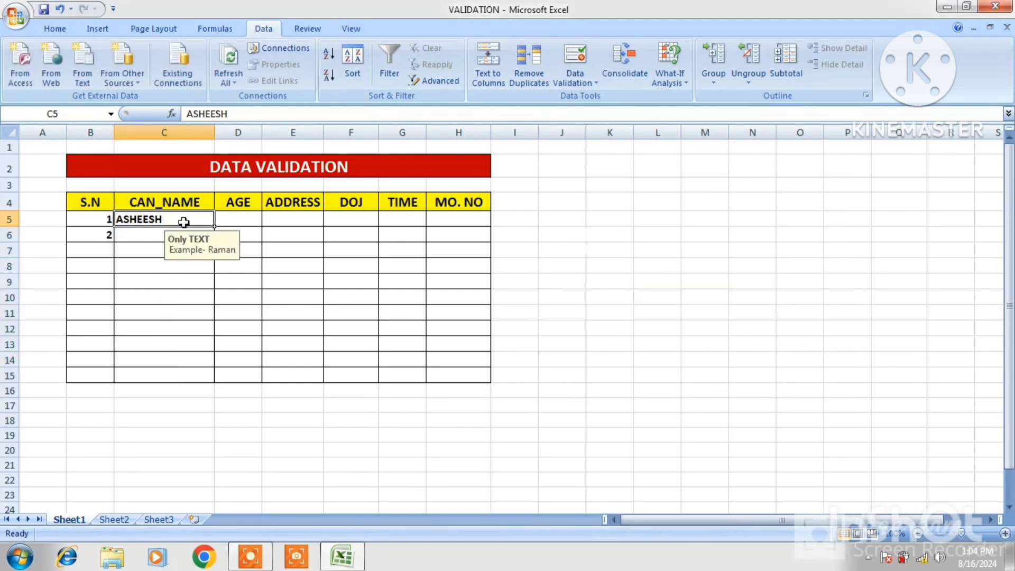
left_click(136, 239)
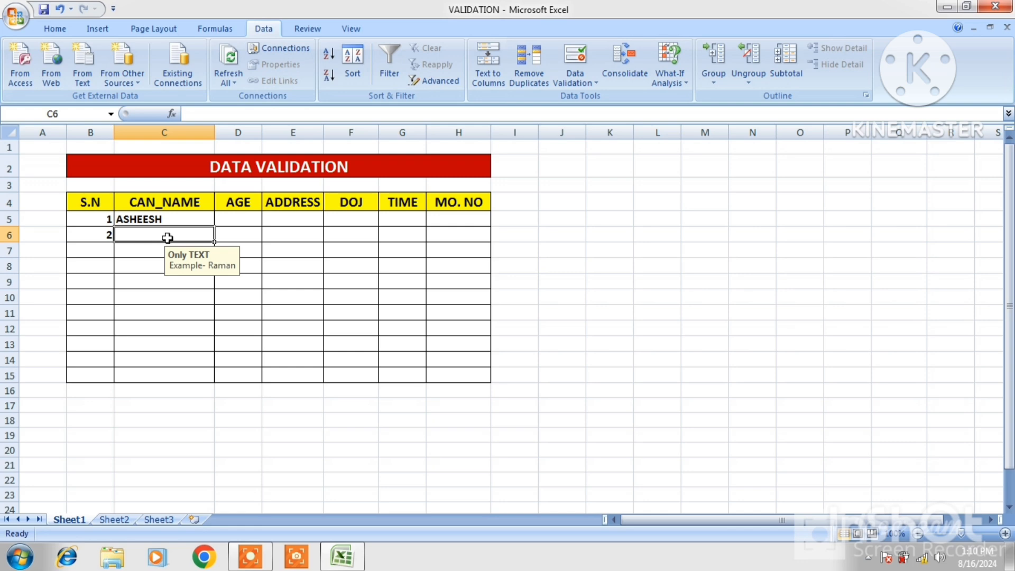
type("456")
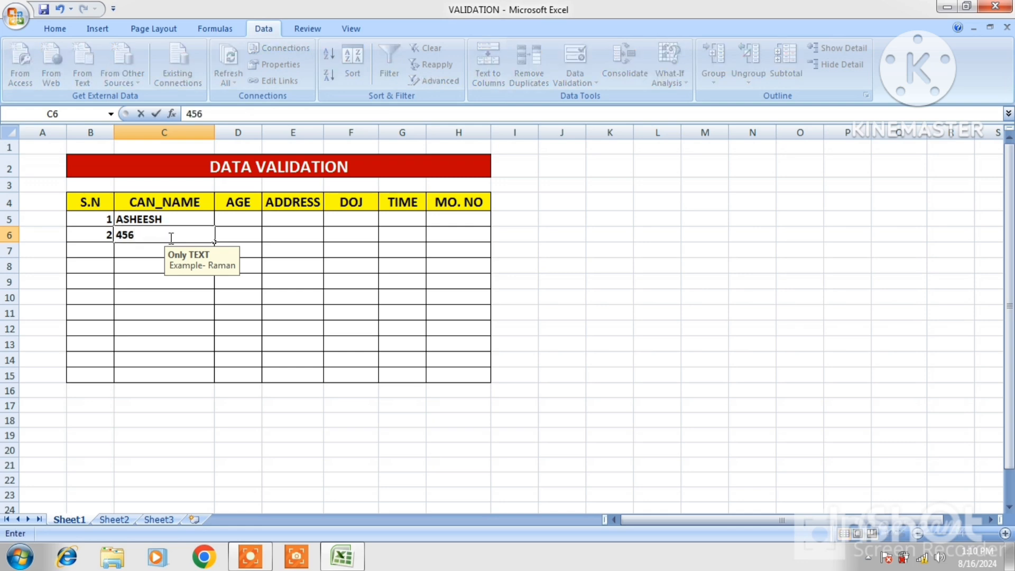
key("Return")
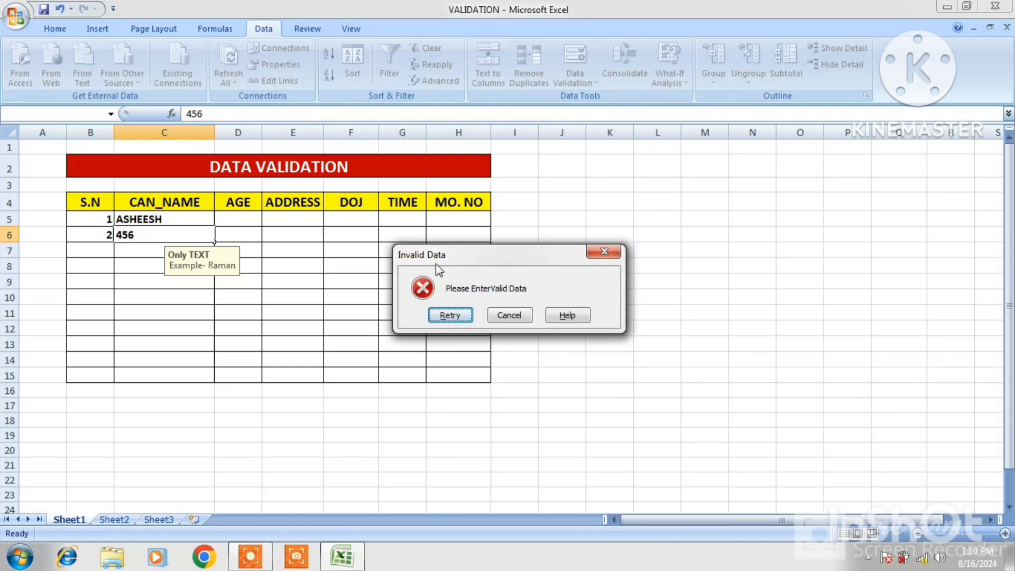
left_click(510, 316)
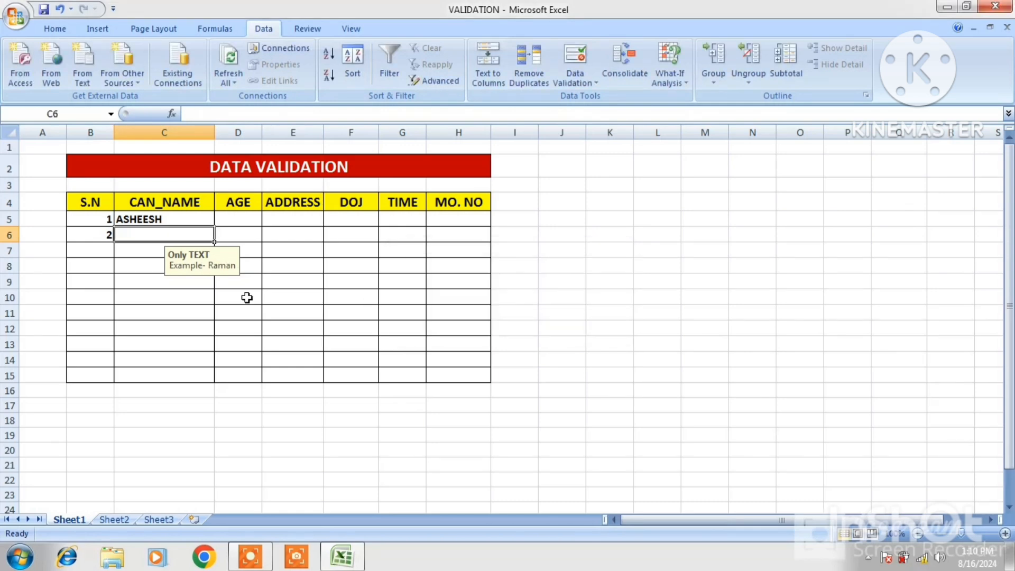
- Enter a candidate's first name in CAN_NAME cell C9
left_click(163, 286)
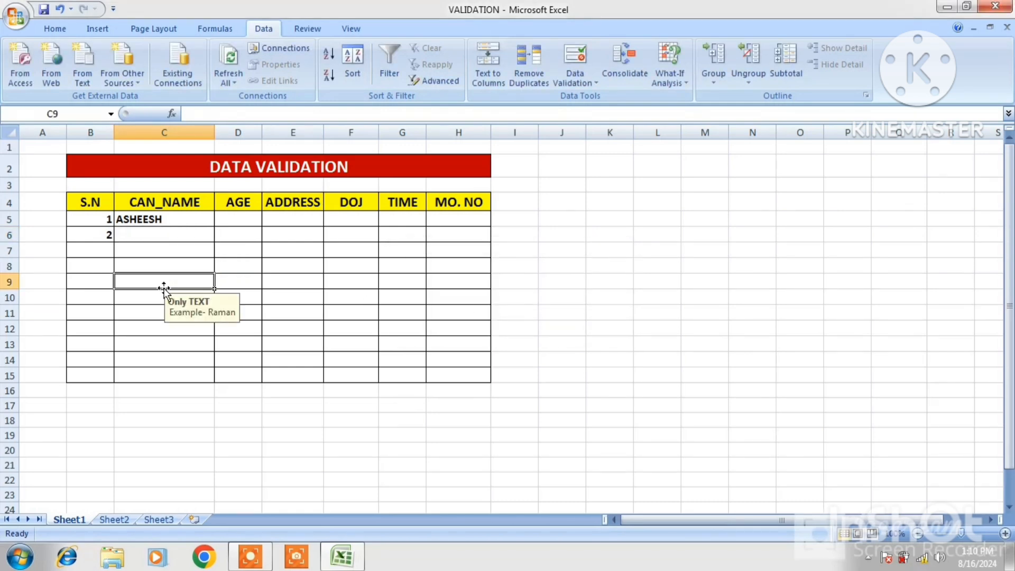
type("AK")
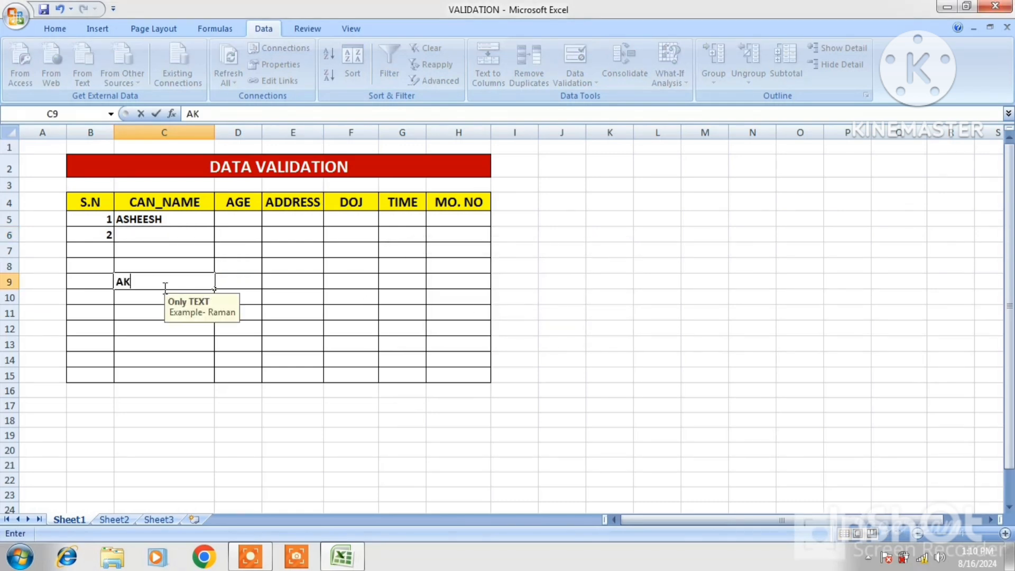
type("ASH")
key("Return")
- Try to enter the number 4578 in C10 and discard the entry
type("4")
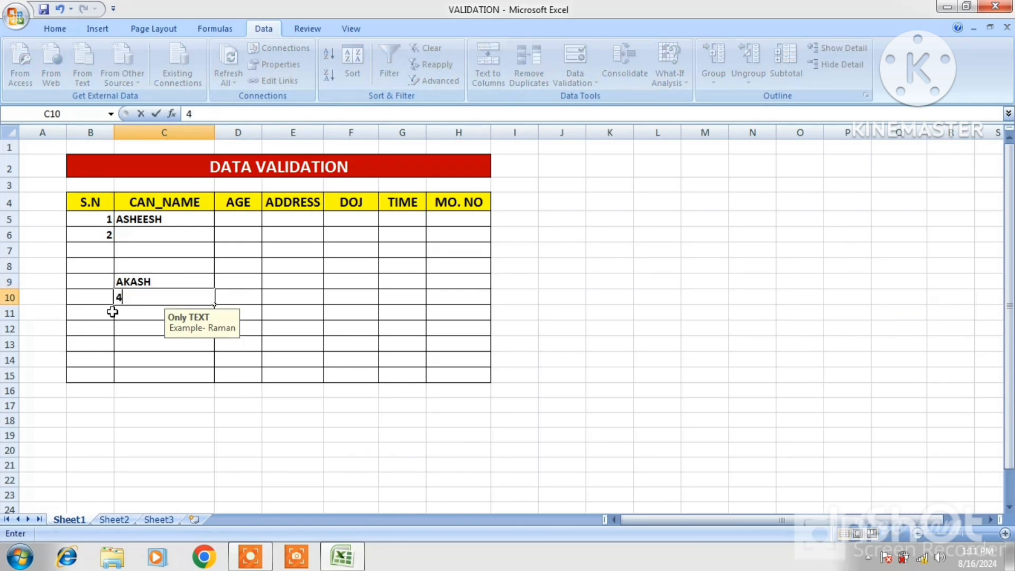
type("5")
key("BackSpace")
key("BackSpace")
type("4578")
key("Return")
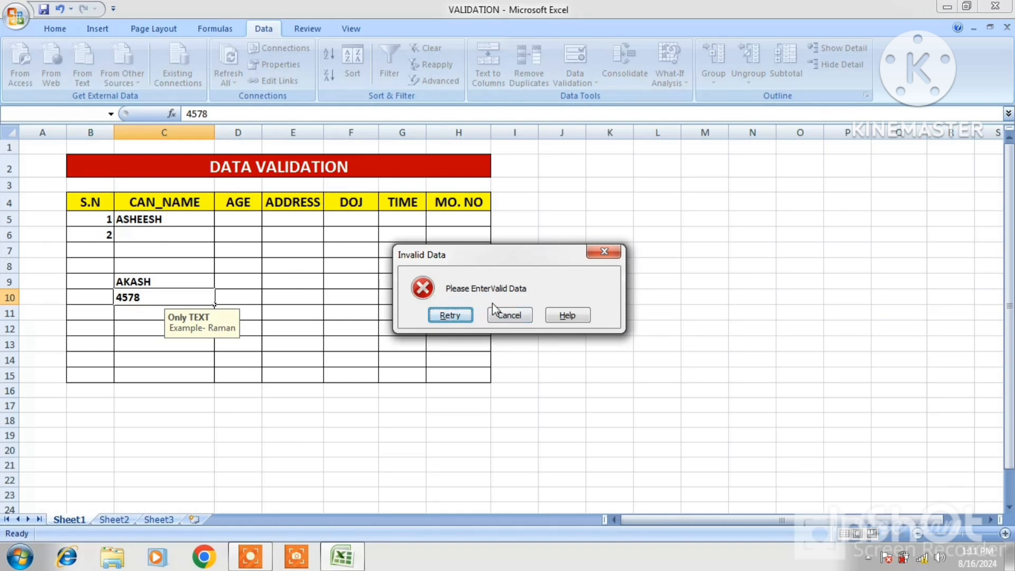
left_click(516, 316)
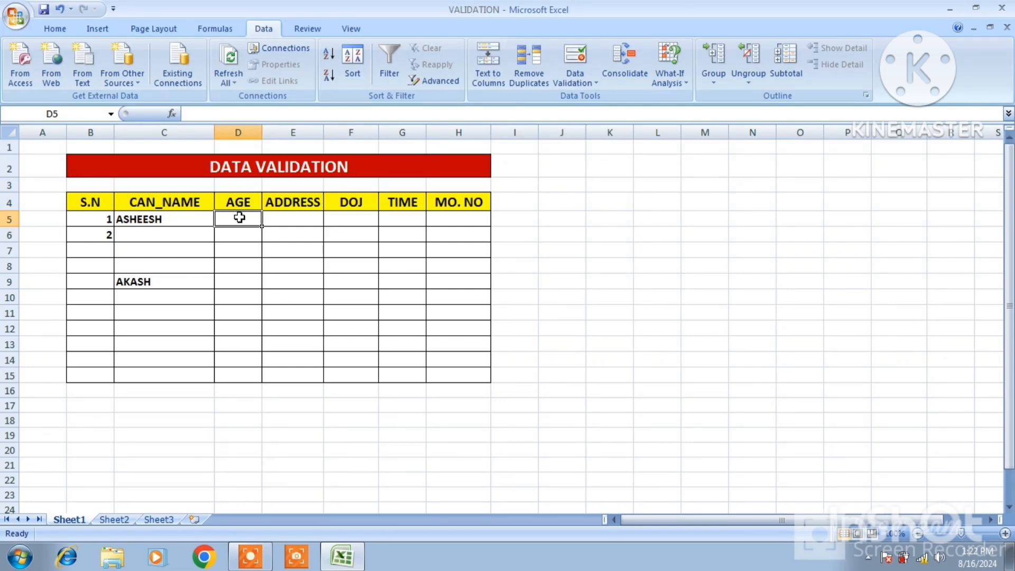
- Restrict the AGE cells D5:D15 to whole numbers between 18 and 40
left_click_drag(240, 218, 238, 369)
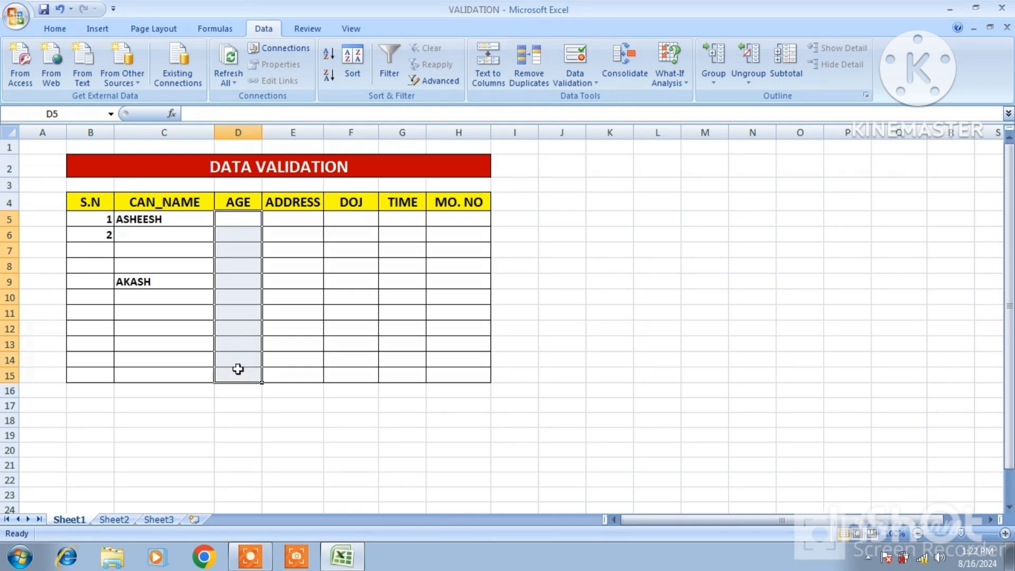
left_click(595, 84)
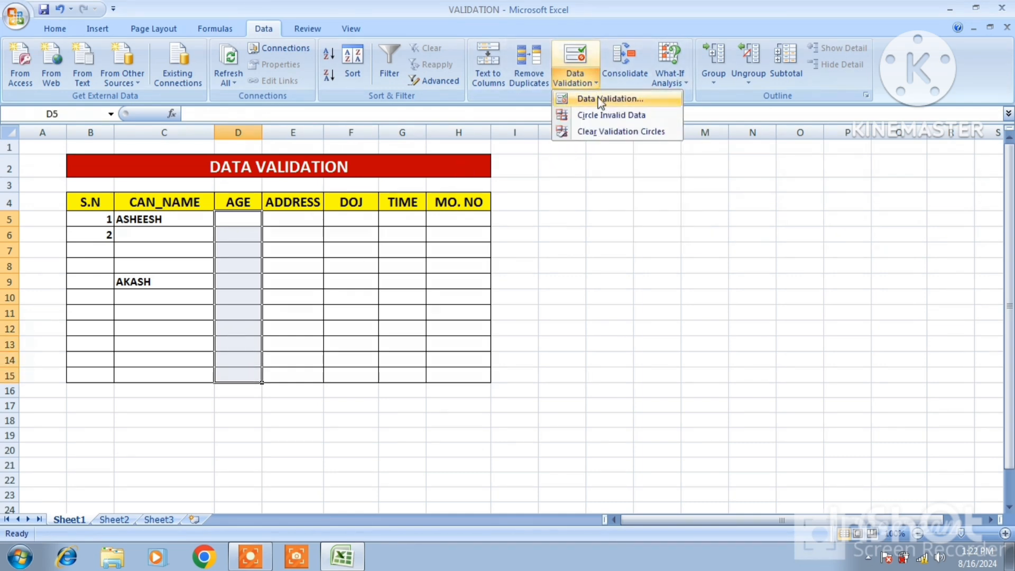
left_click(601, 100)
left_click(657, 252)
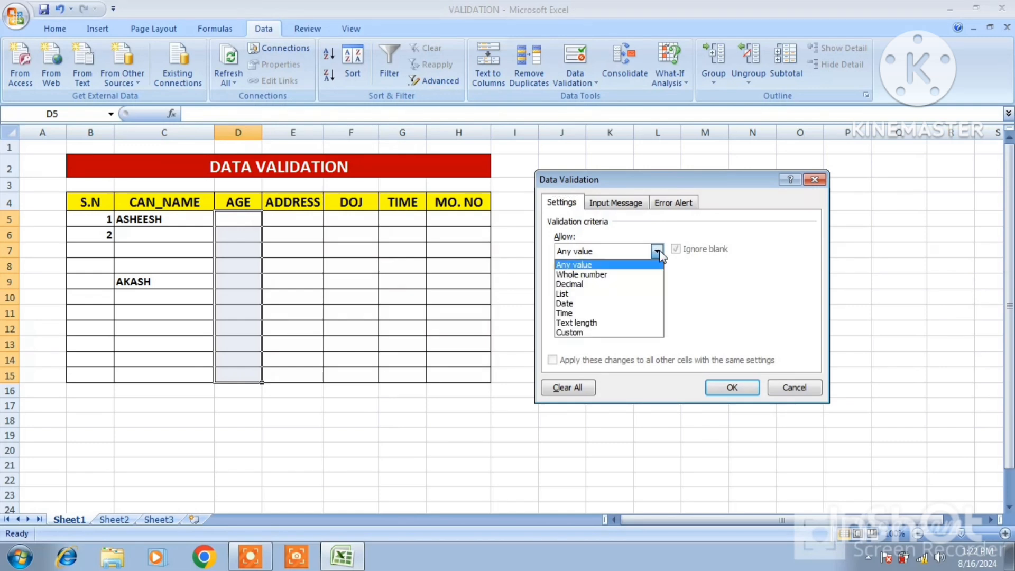
left_click(587, 274)
left_click(589, 311)
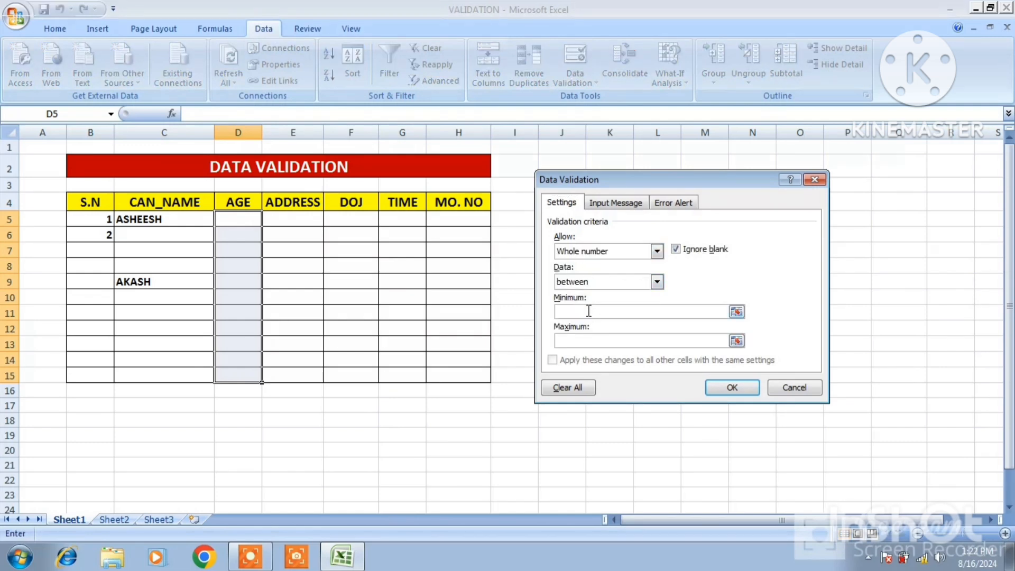
type("18")
left_click(600, 342)
type("40")
left_click(748, 389)
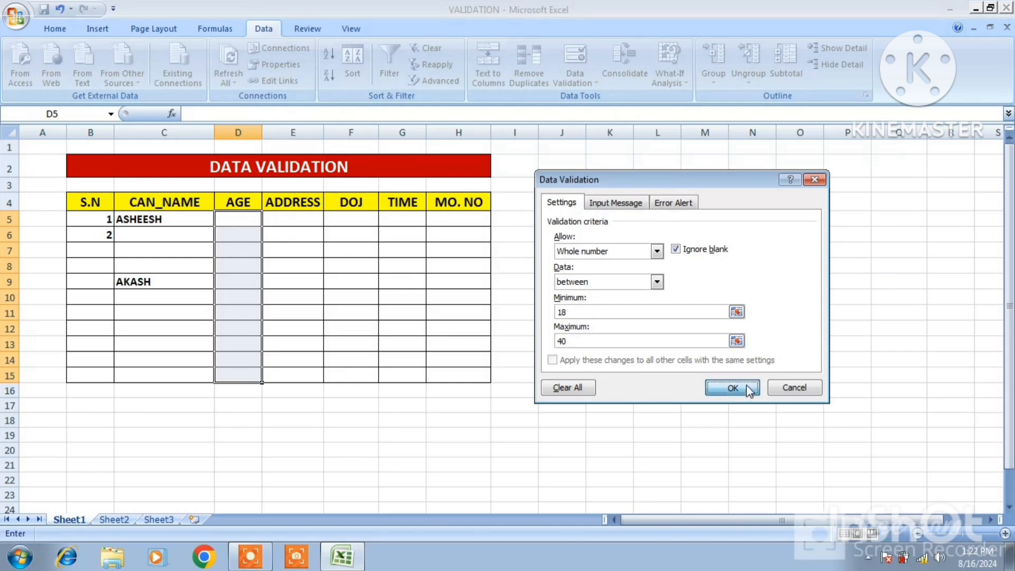
- Enter the ages 18 in D5, 40 in D15 and 35 in D11
left_click(239, 220)
type("18")
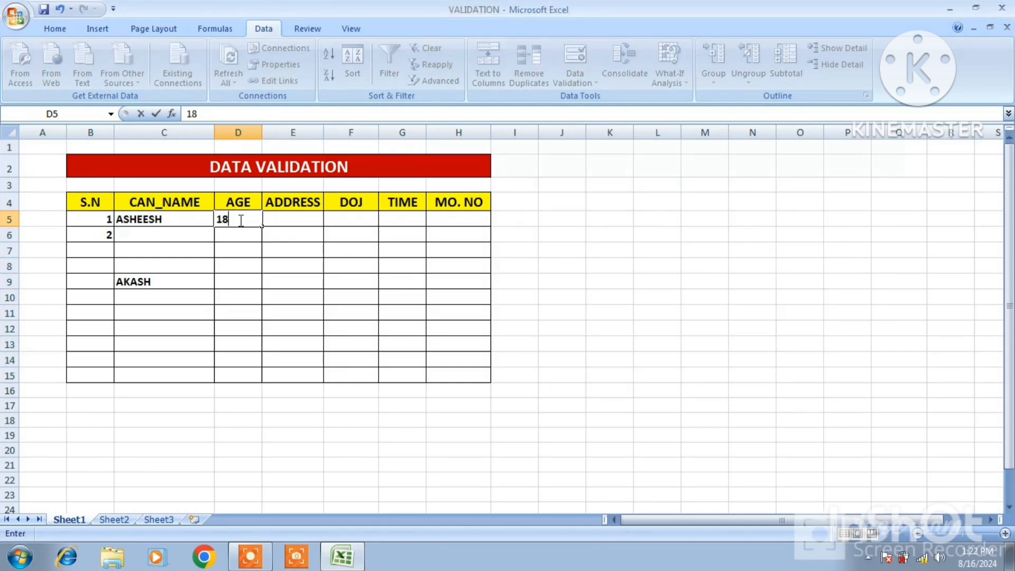
key("Return")
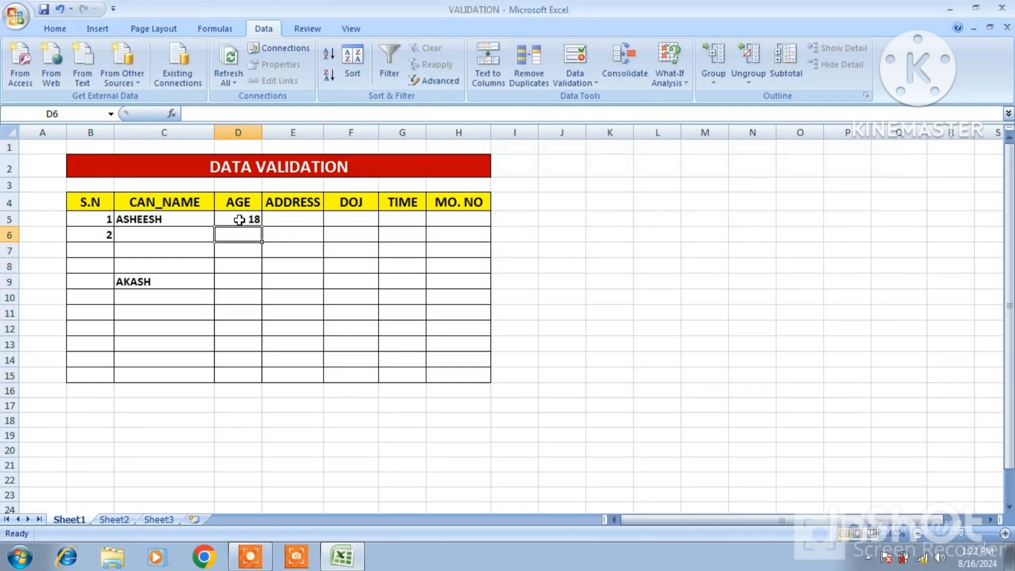
left_click(238, 375)
type("40")
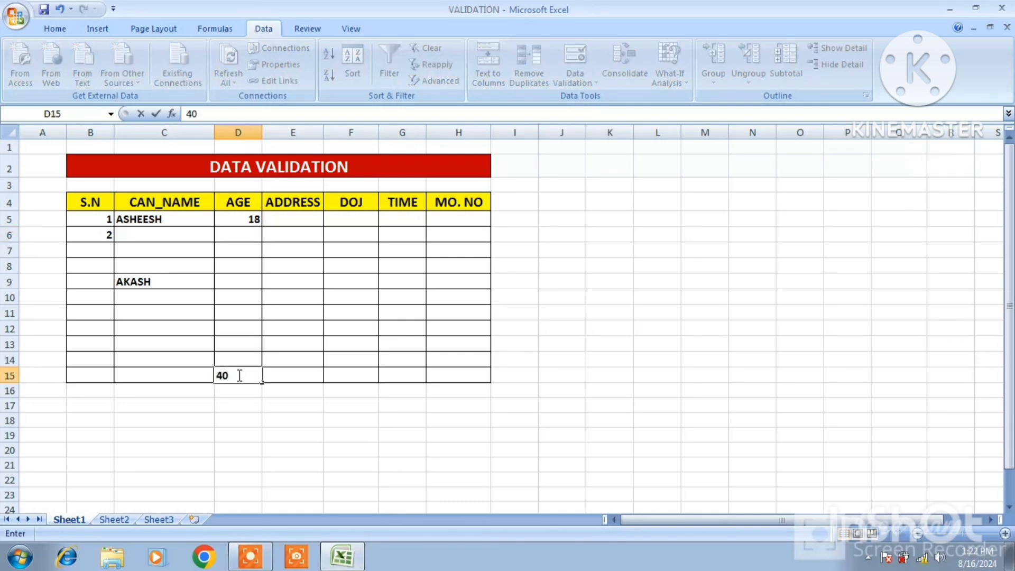
left_click(237, 311)
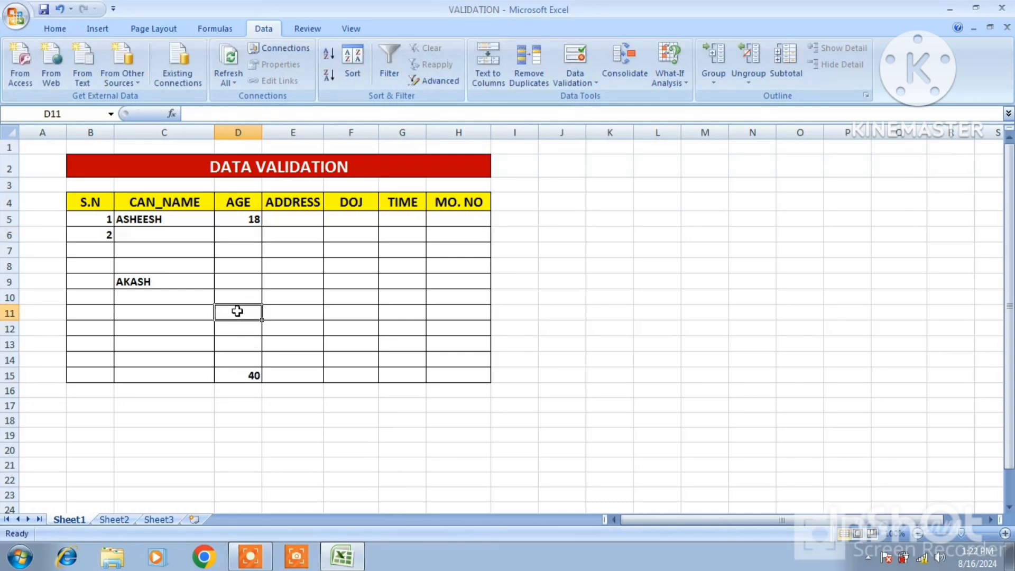
type("35")
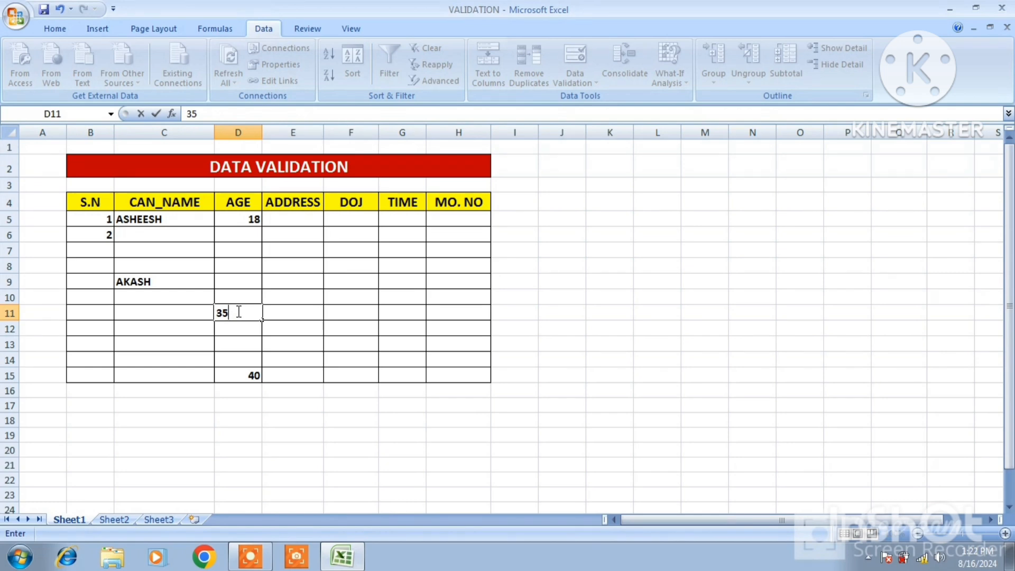
key("Return")
- Test the lower age limit by trying to enter 17 in D7, and discard the entry
left_click(241, 250)
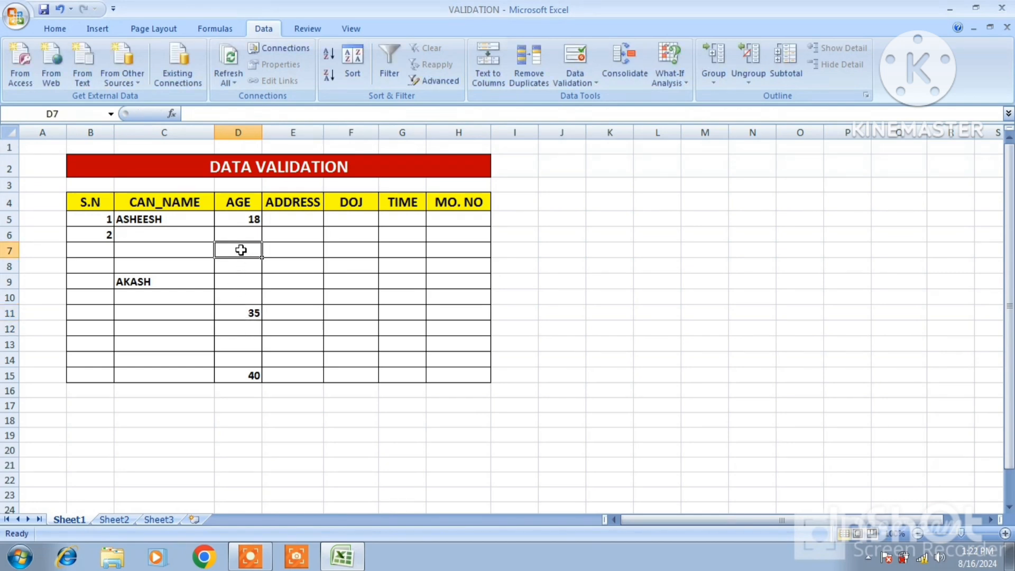
type("17")
key("Return")
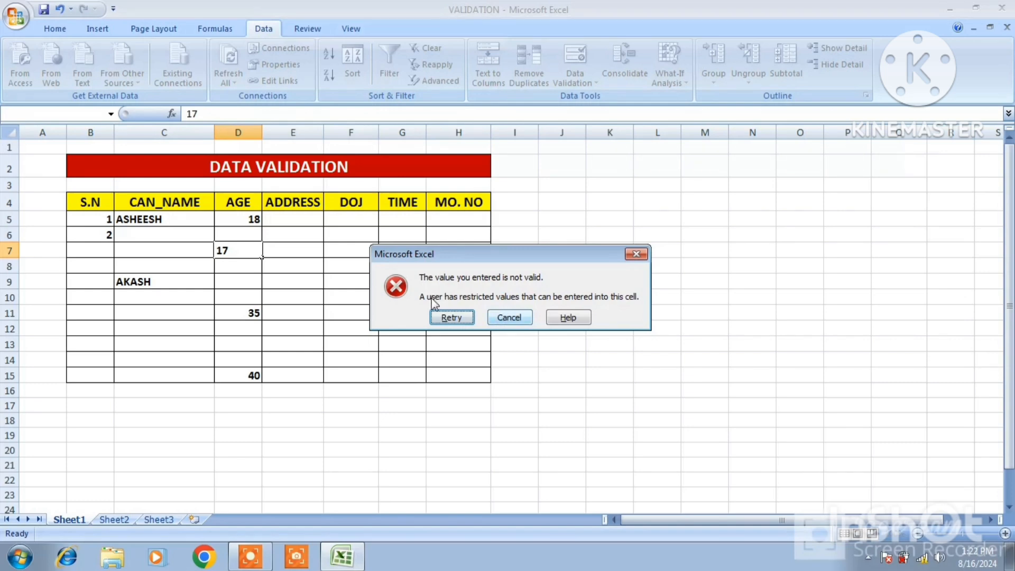
left_click(521, 316)
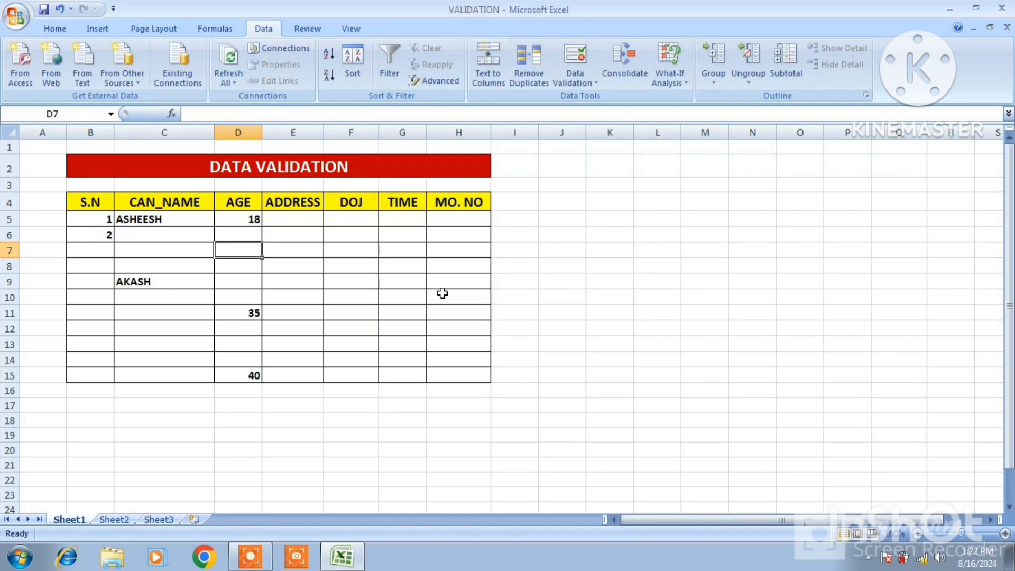
- Test the upper age limit by trying to enter 42 in D13, and discard the entry
left_click(236, 346)
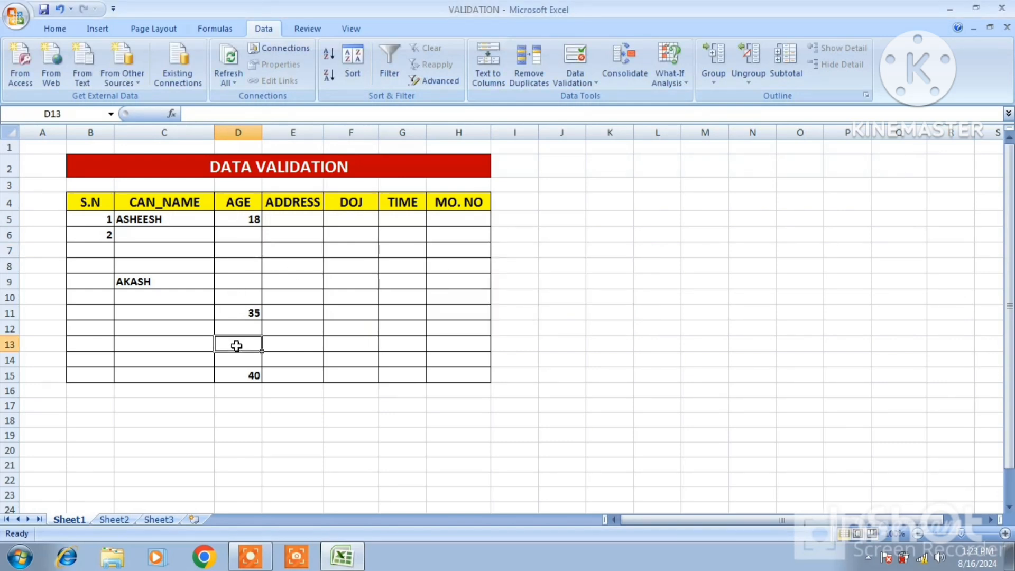
type("42")
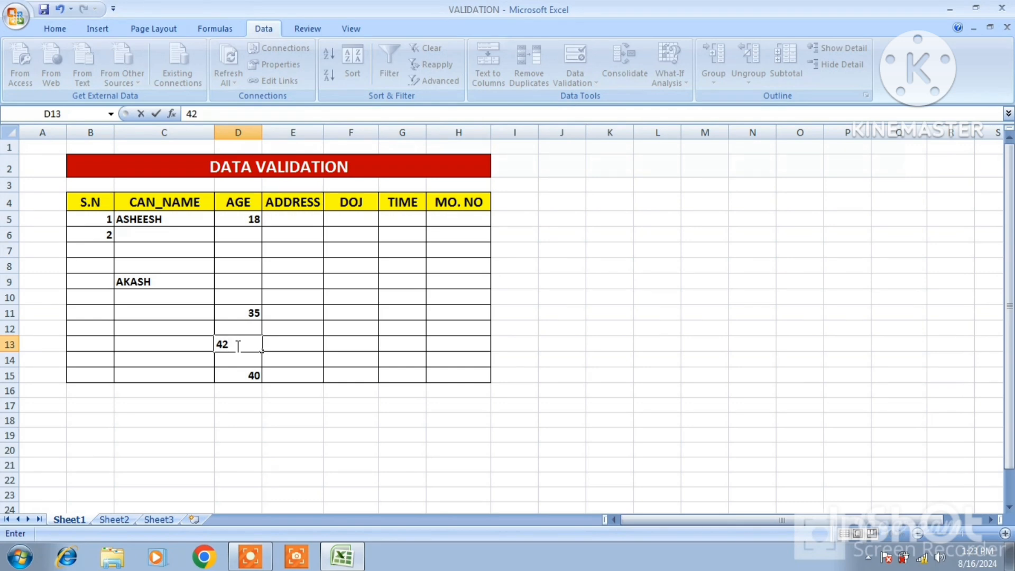
key("Return")
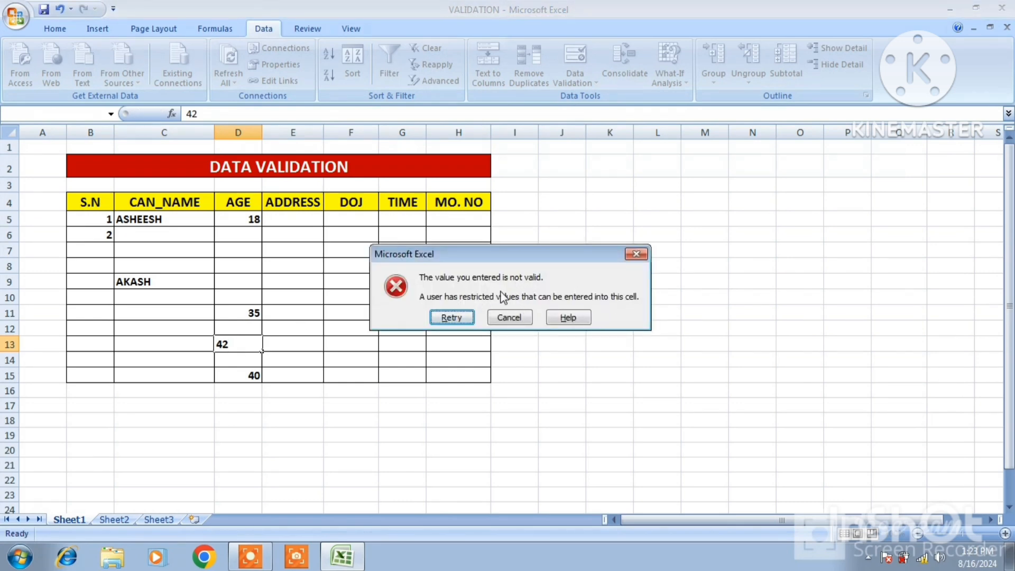
left_click(509, 318)
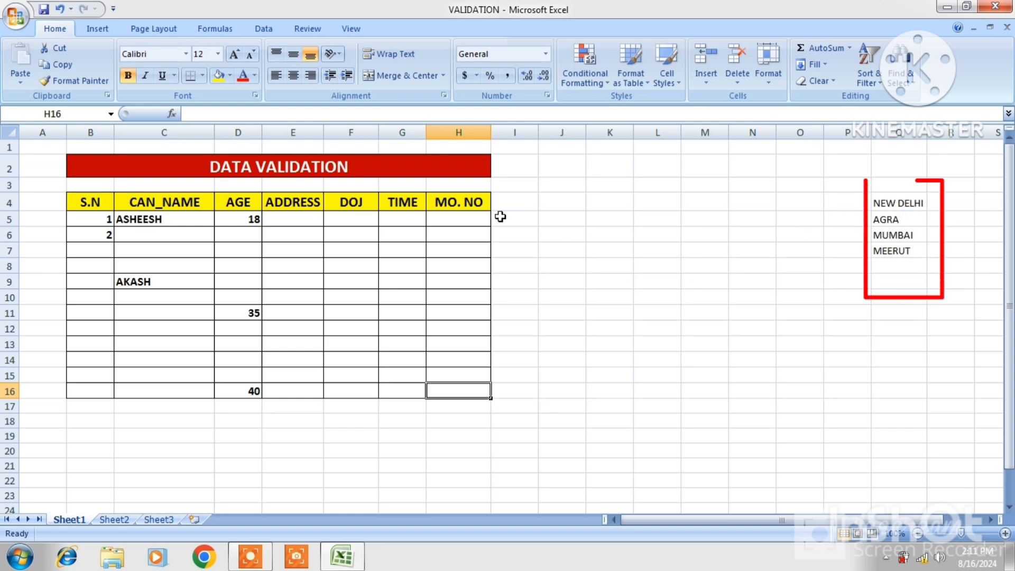
- Restrict the ADDRESS cells E5:E16 to a drop-down list sourced from the cities in Q4:Q7
left_click_drag(295, 217, 296, 390)
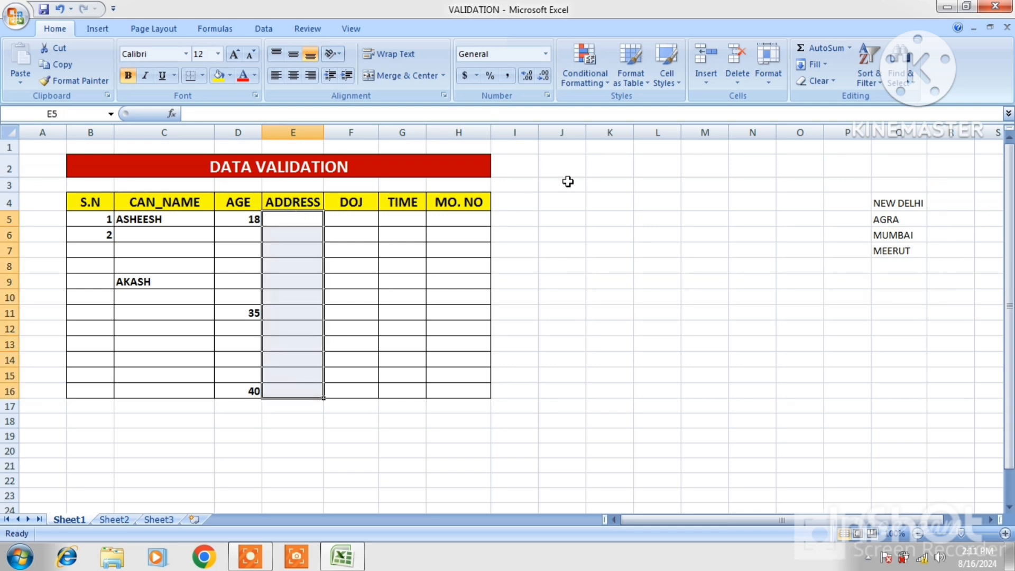
left_click(275, 34)
left_click(597, 83)
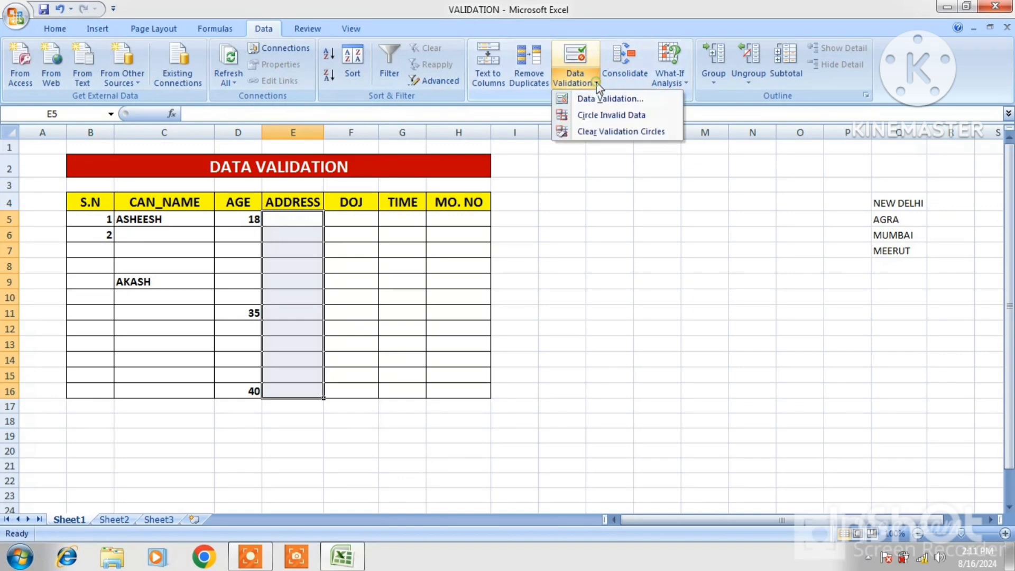
left_click(603, 100)
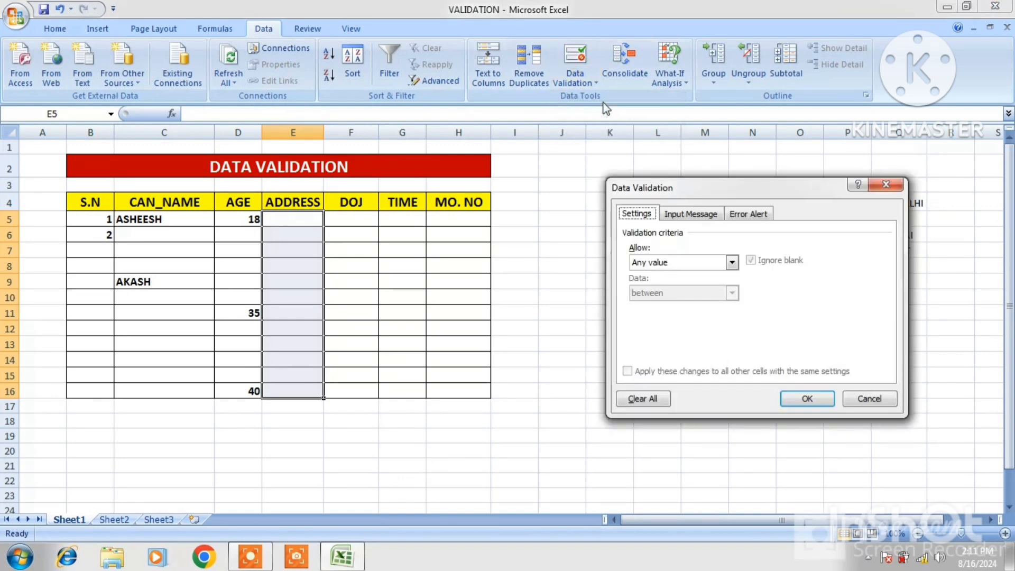
left_click(732, 262)
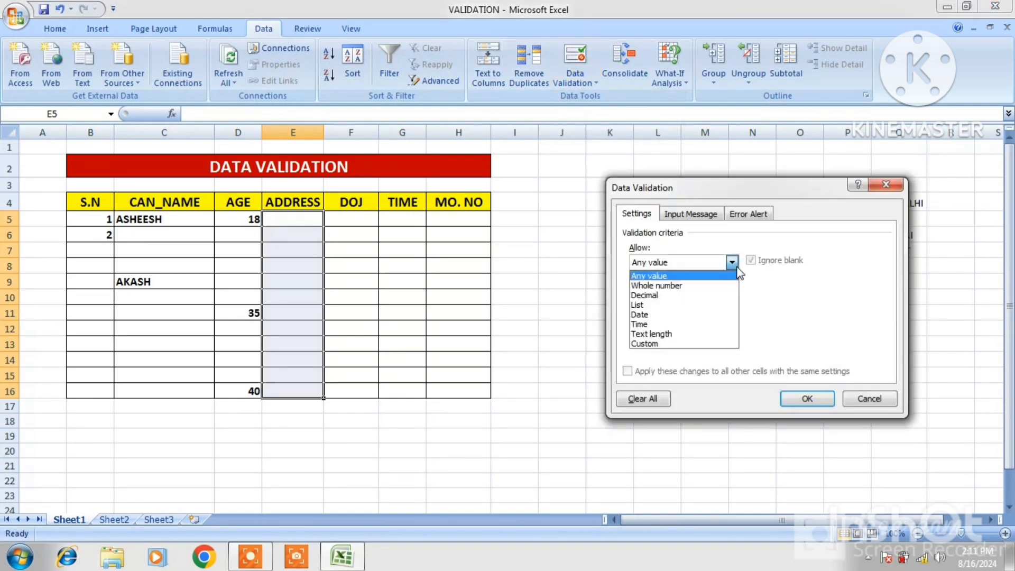
left_click(653, 306)
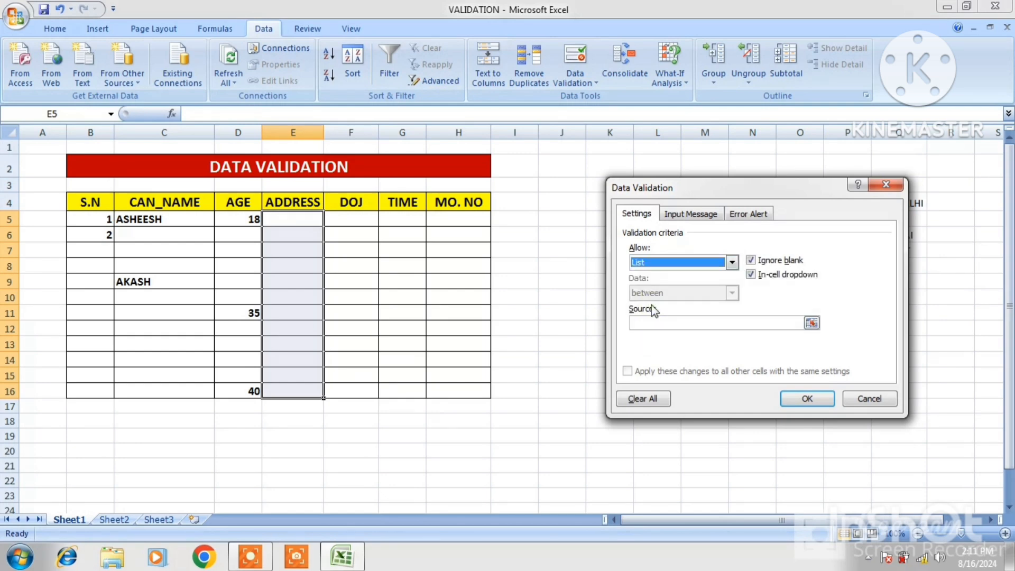
left_click(681, 324)
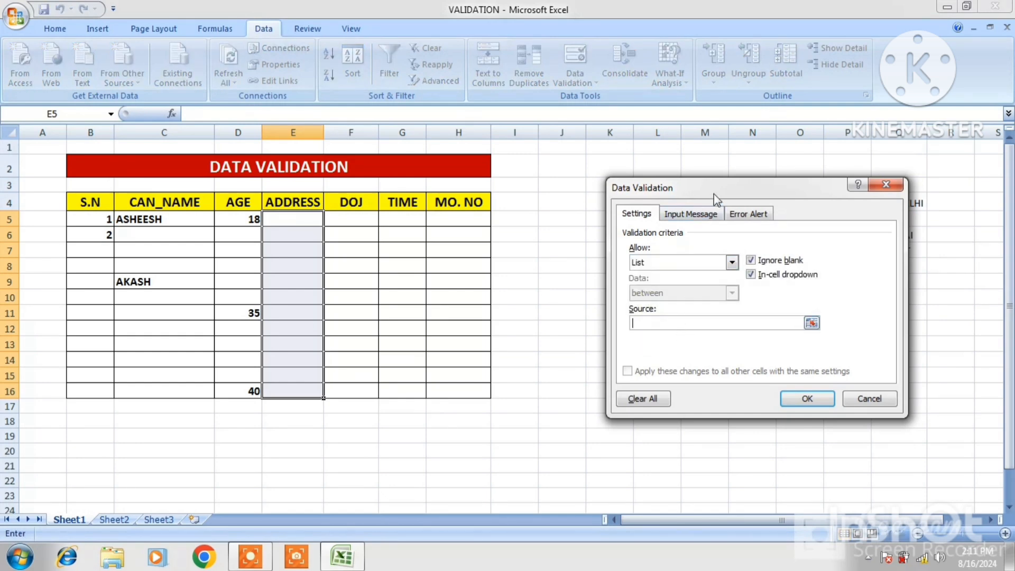
left_click_drag(714, 195, 657, 199)
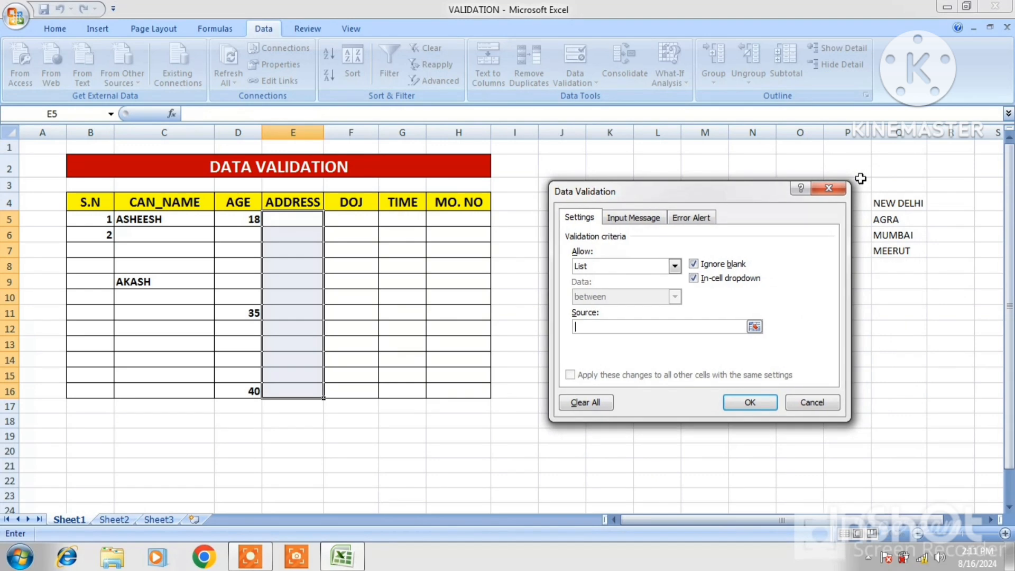
left_click_drag(902, 196, 908, 248)
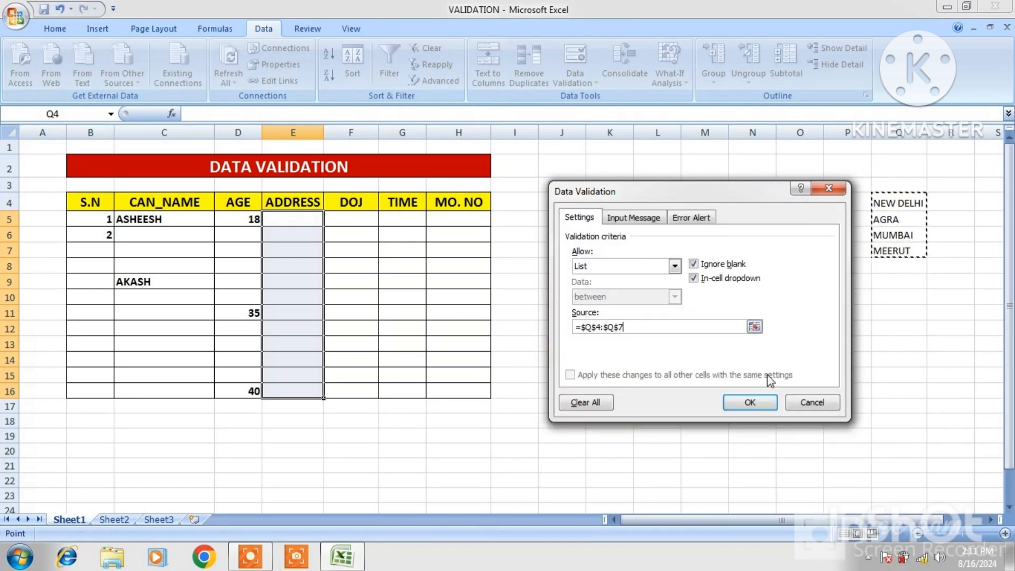
left_click(753, 402)
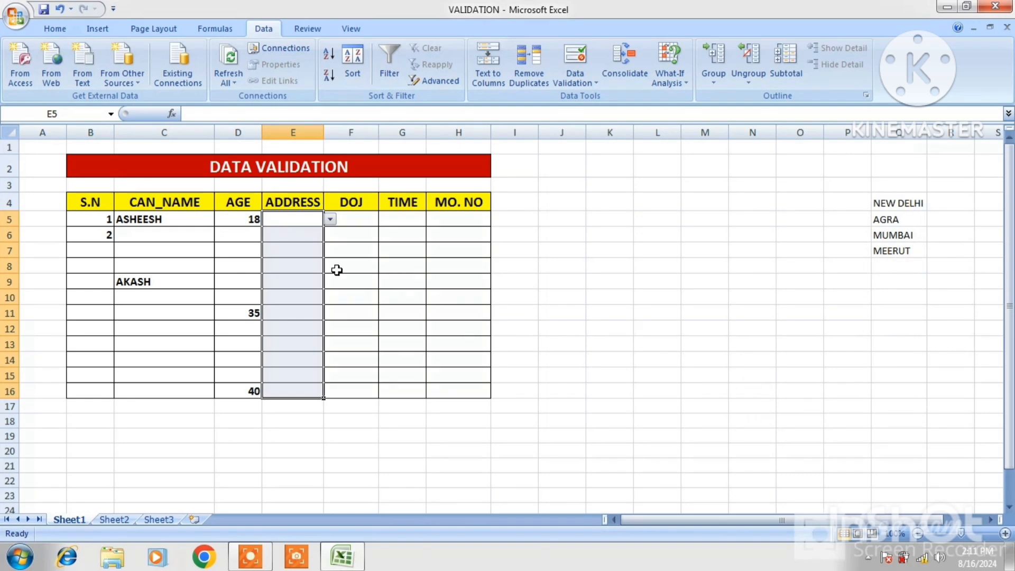
- Fill E5 to E8 from the drop-down list with NEW DELHI, AGRA, MUMBAI and MEERUT
left_click(330, 219)
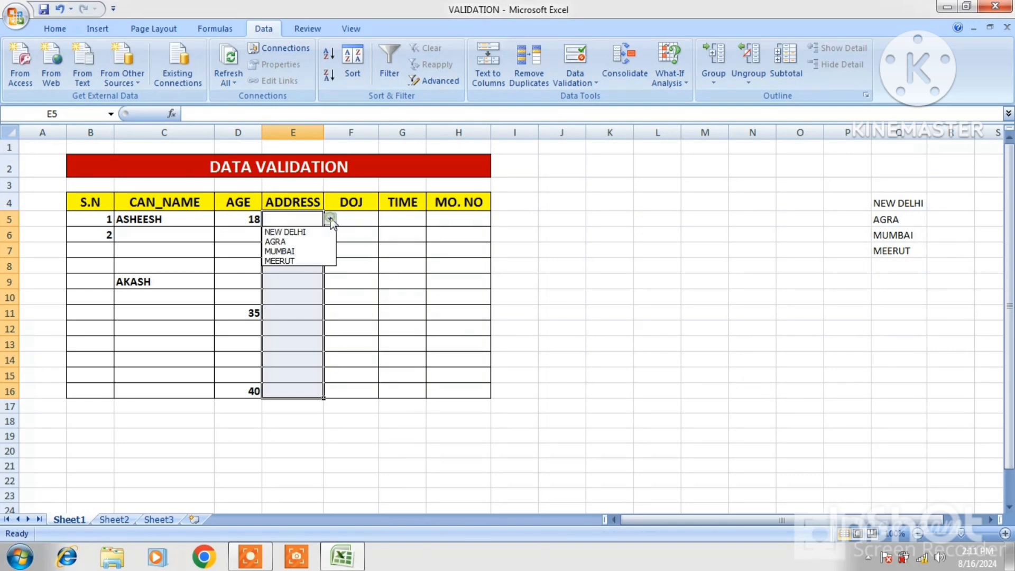
left_click(299, 233)
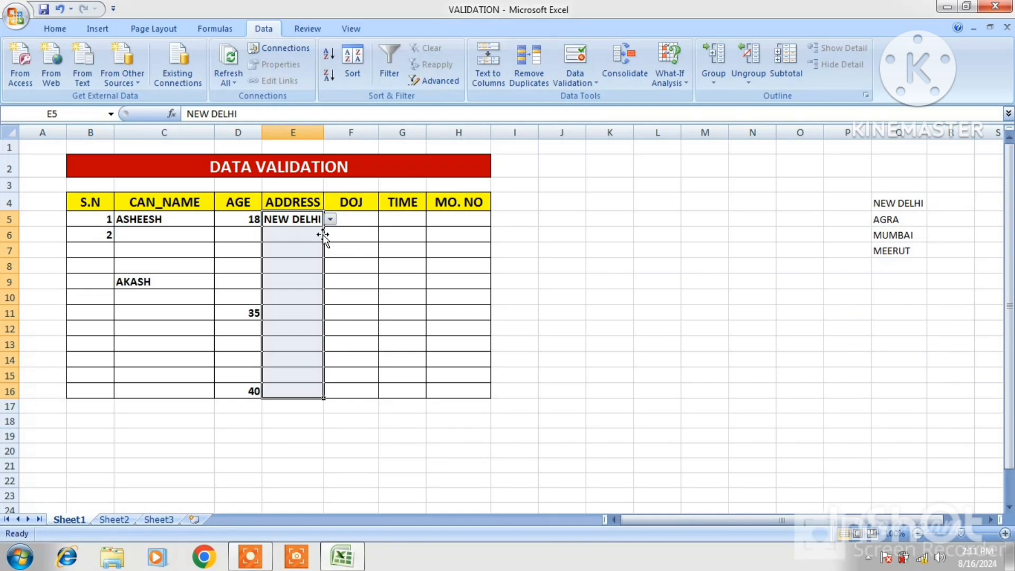
left_click(314, 235)
left_click(330, 235)
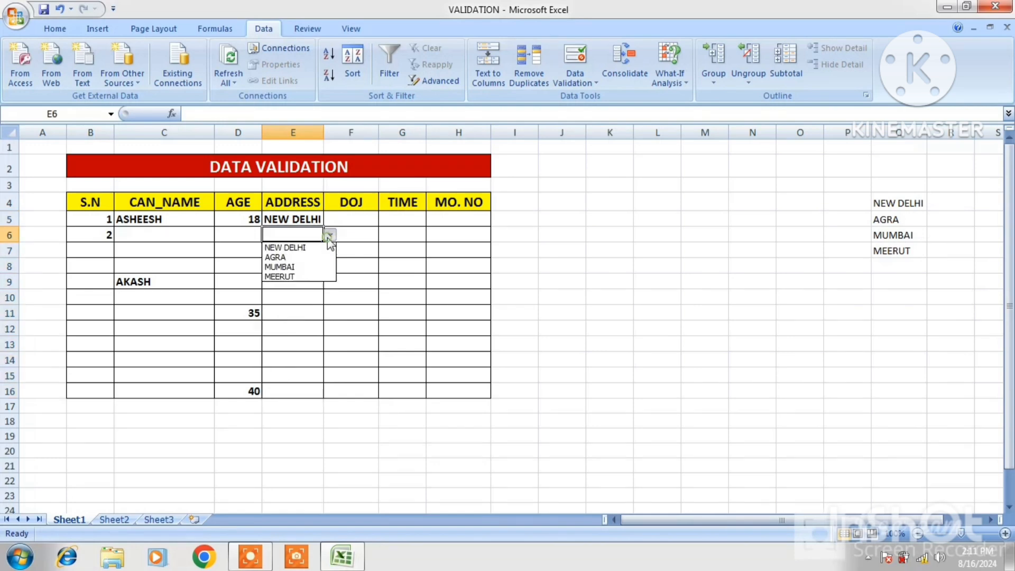
left_click(290, 258)
left_click(296, 252)
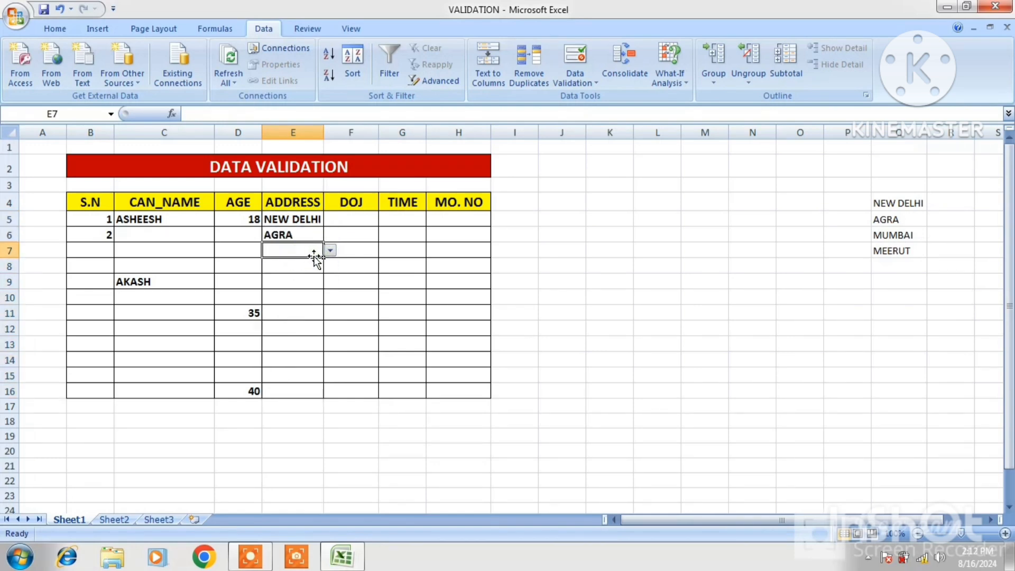
left_click(330, 251)
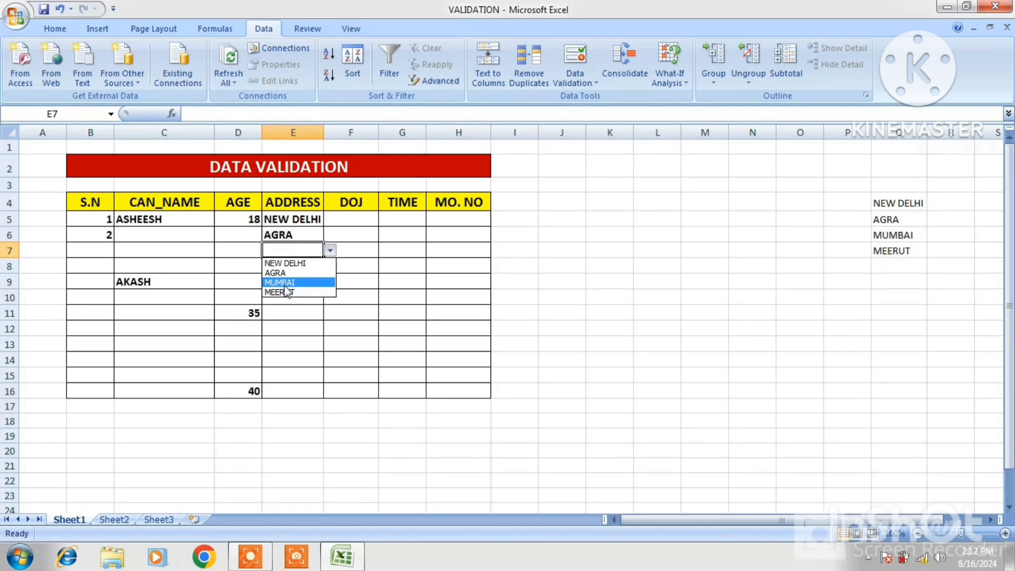
left_click(285, 285)
left_click(311, 270)
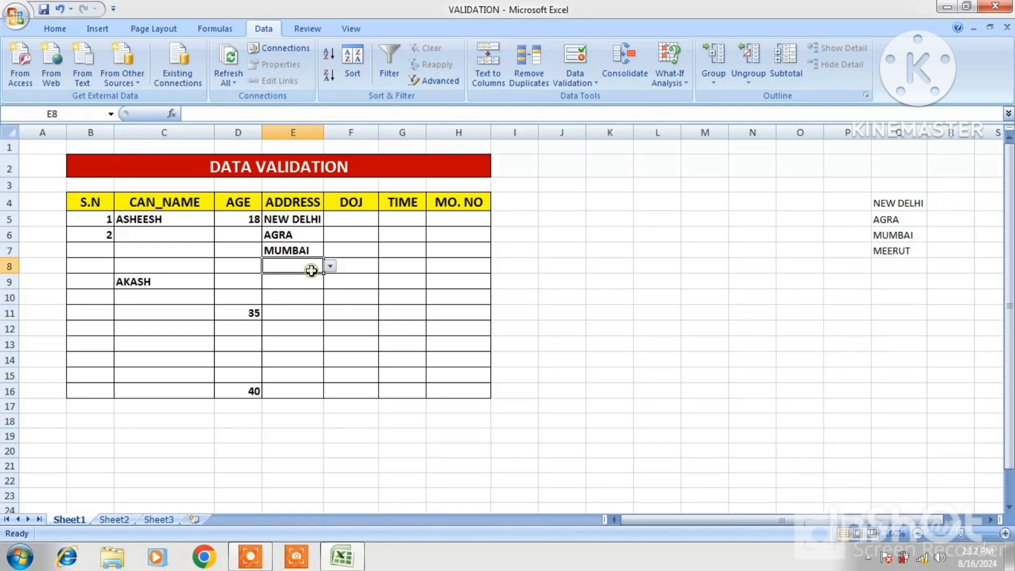
left_click(330, 266)
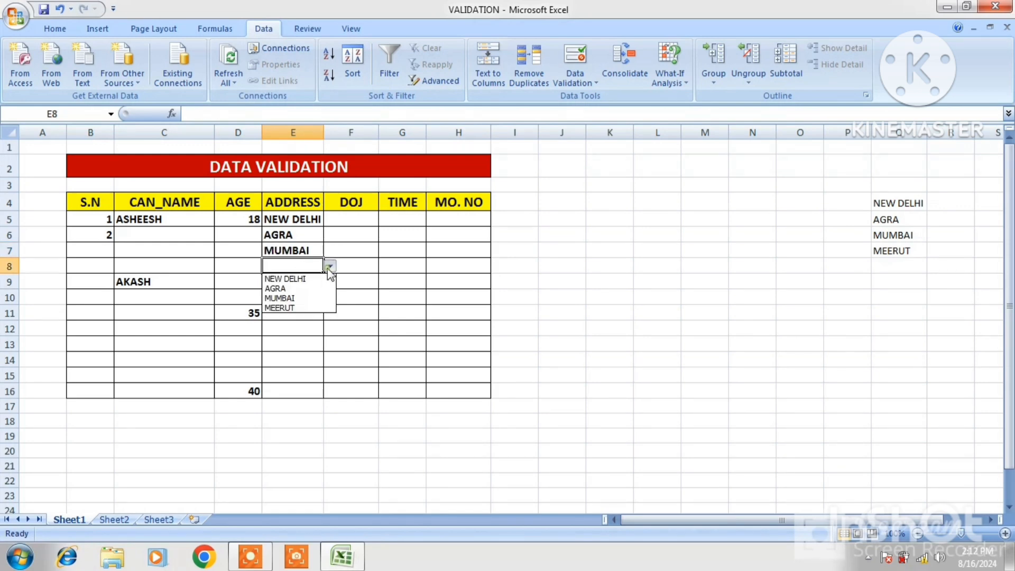
left_click(294, 308)
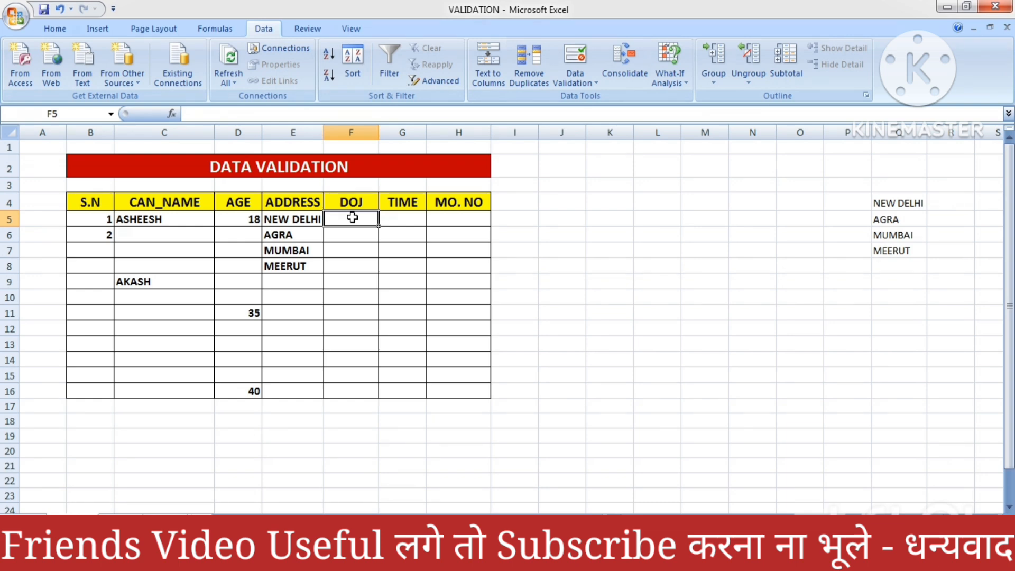
- Set up a validation rule on the DOJ cells F5:F16 allowing dates in a between range, with start date 01/APR/2024
left_click_drag(353, 218, 360, 392)
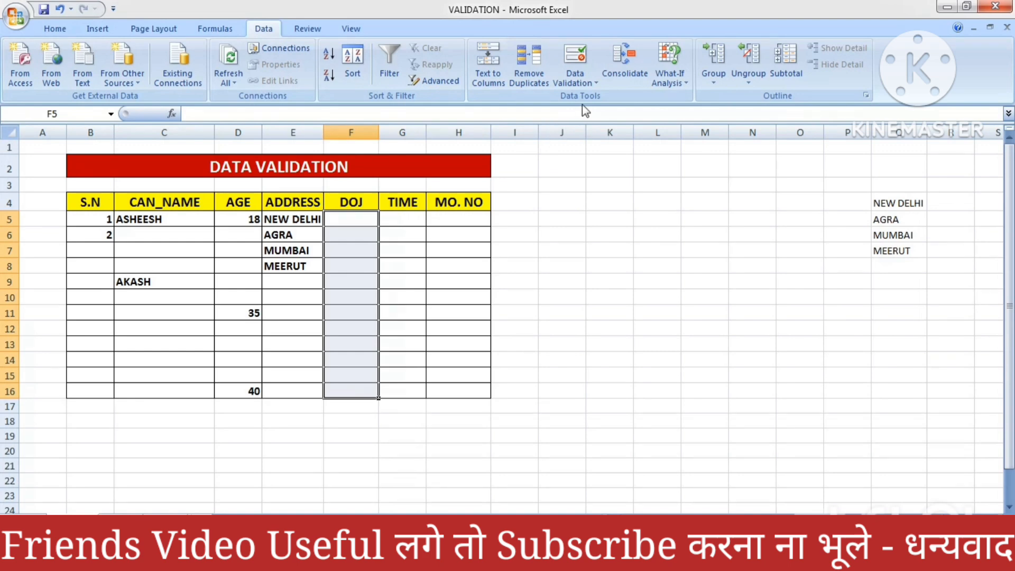
left_click(597, 87)
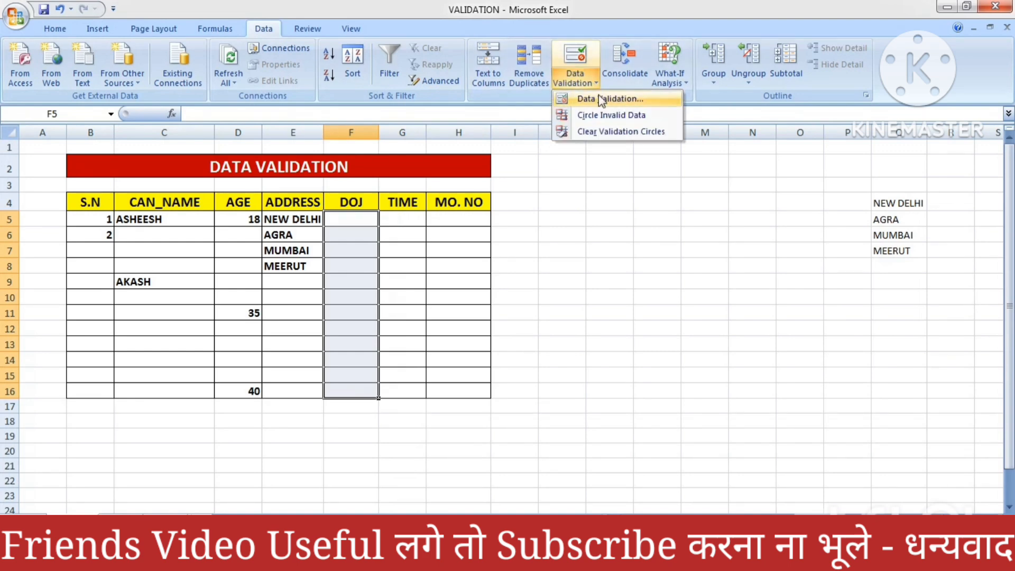
left_click(600, 97)
left_click(675, 267)
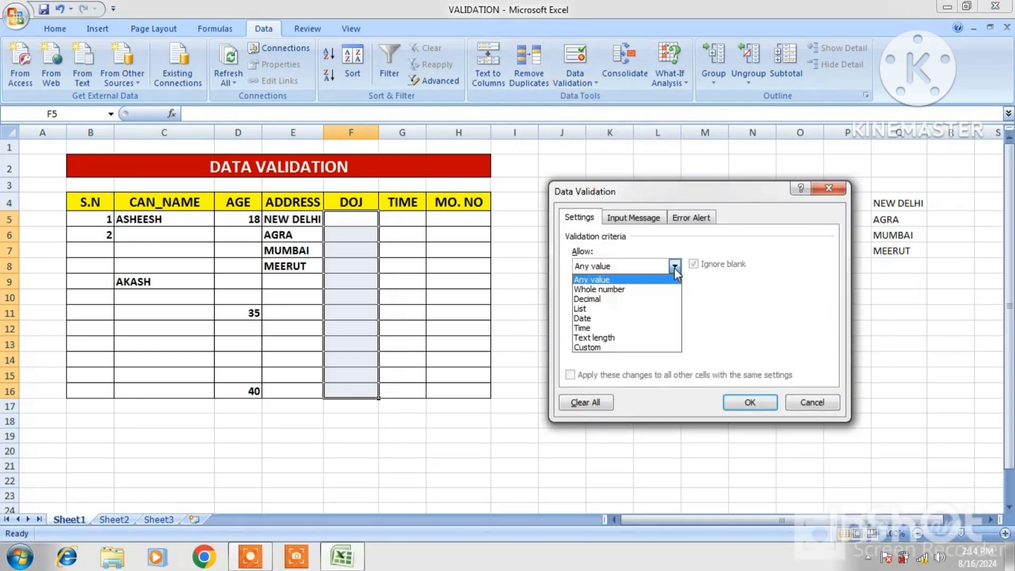
left_click(592, 320)
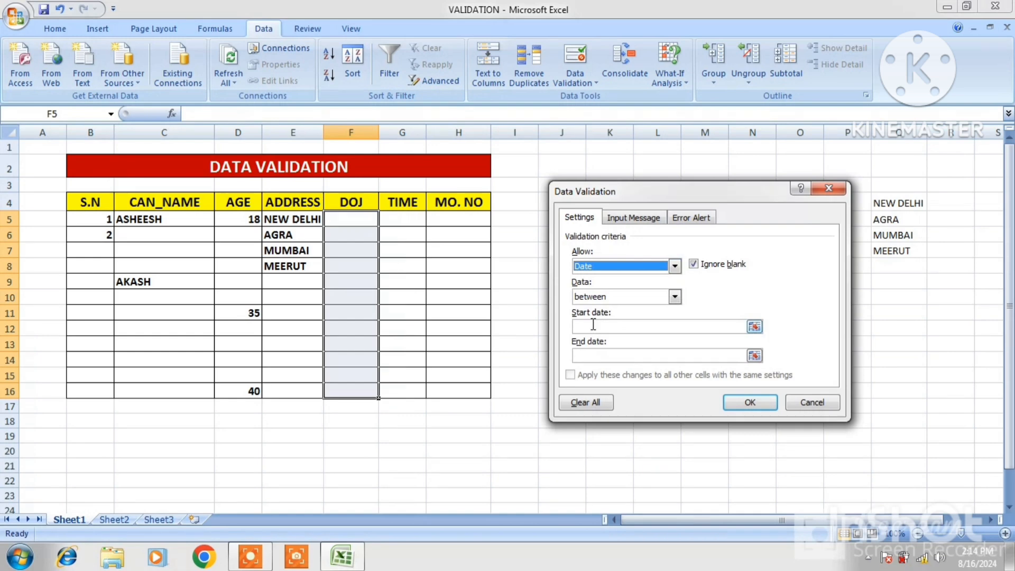
left_click(616, 329)
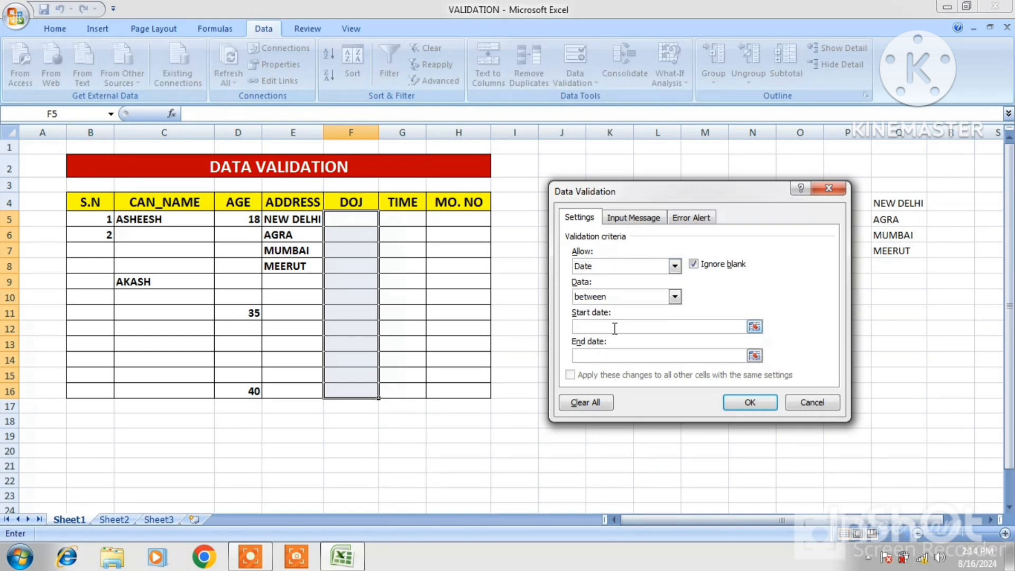
type("01/APR/2024")
- Set the end date of the DOJ rule to 30/APR/2024 and apply the validation
left_click(599, 356)
type("30")
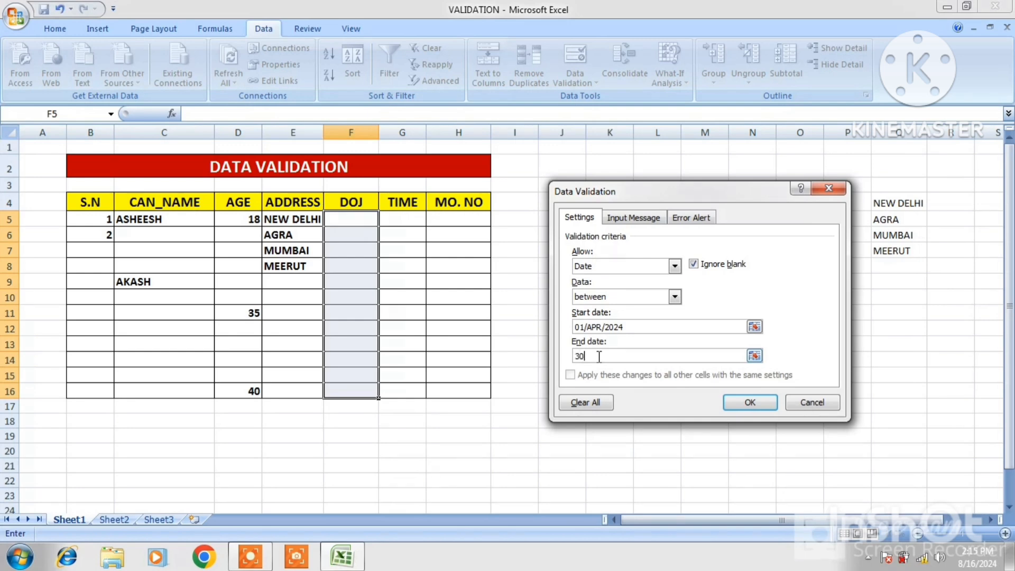
type("/APR/2024")
left_click(753, 403)
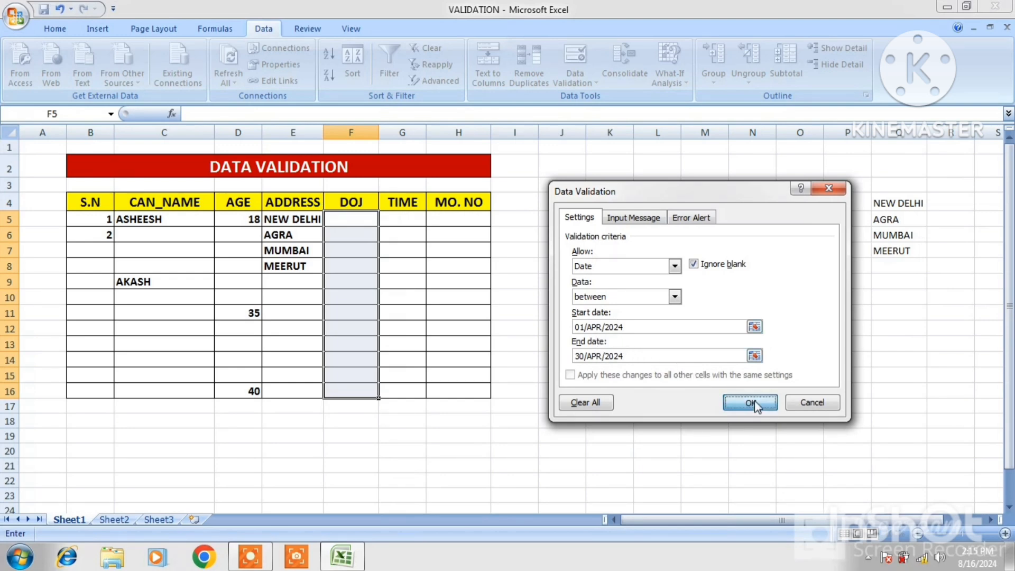
- Enter the joining date 01/APR/24 in F5
left_click(357, 221)
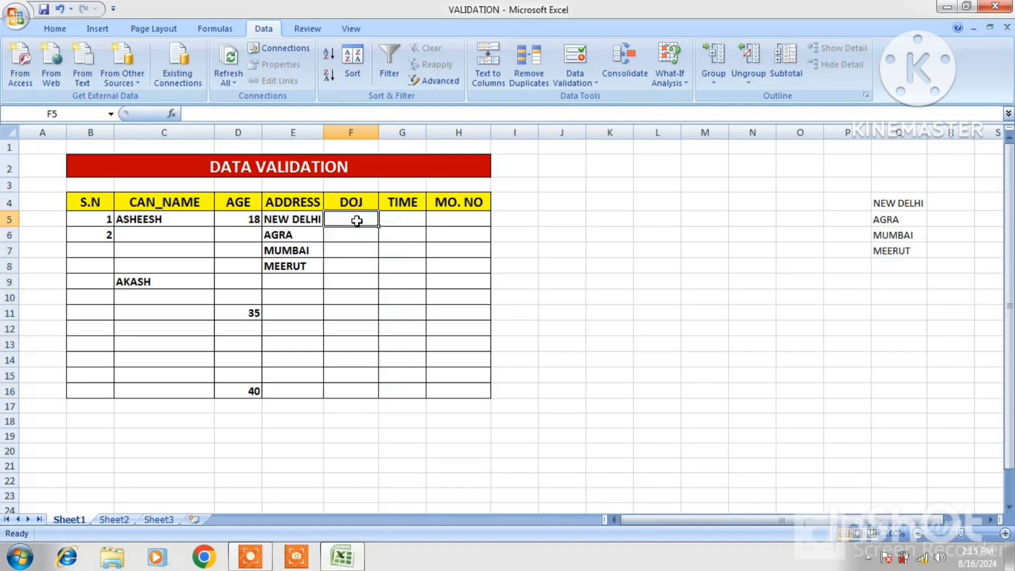
type("01")
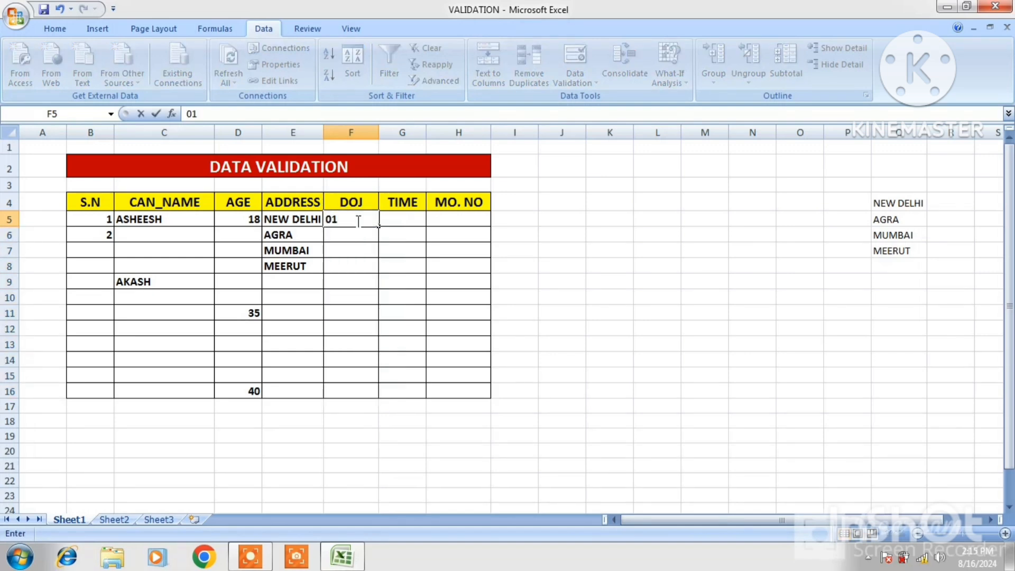
type("/APR/24")
key("Return")
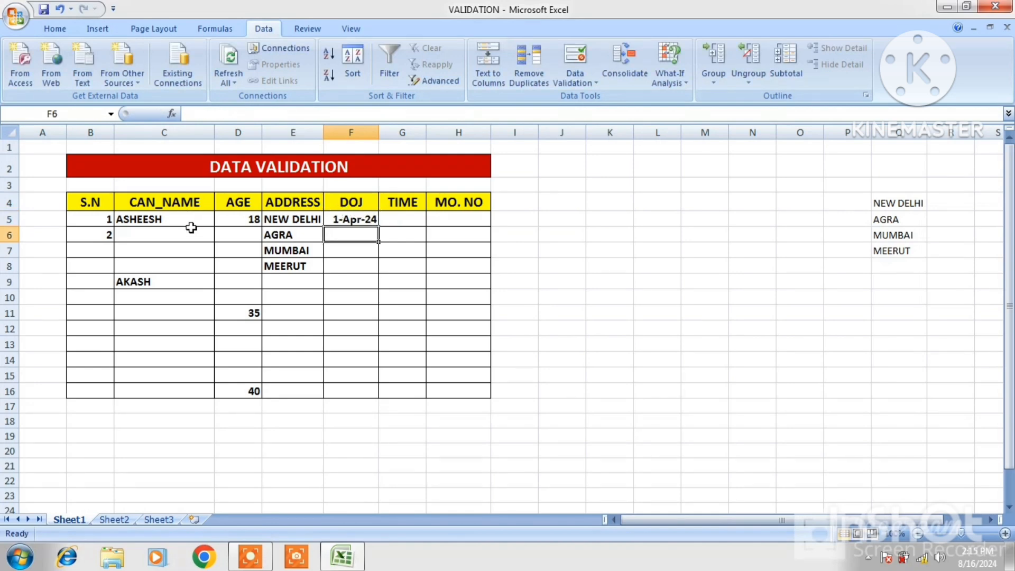
- Try to enter the out-of-range joining date 28/MAR/2024 in F7, and cancel the entry
left_click(358, 251)
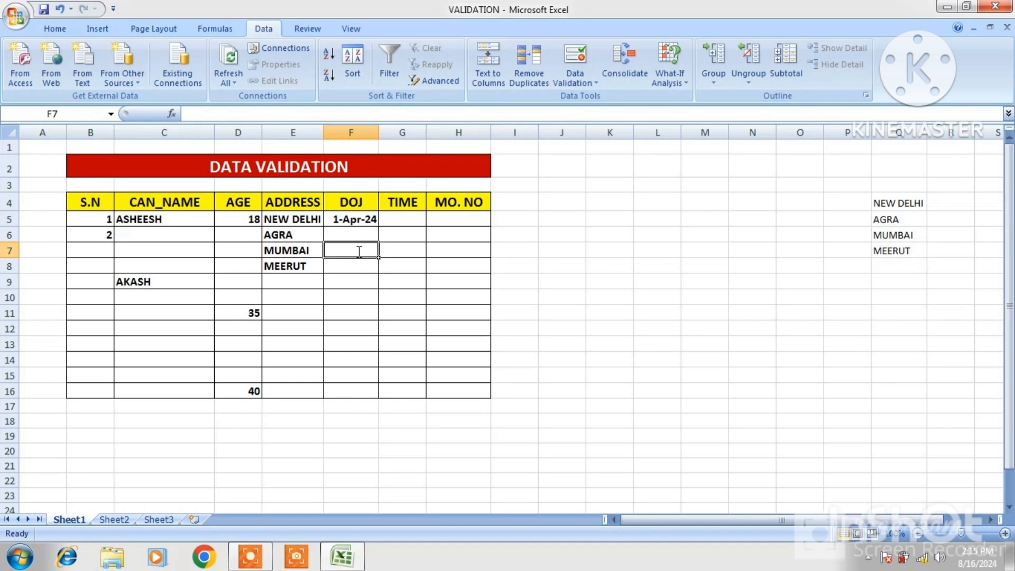
type("28/")
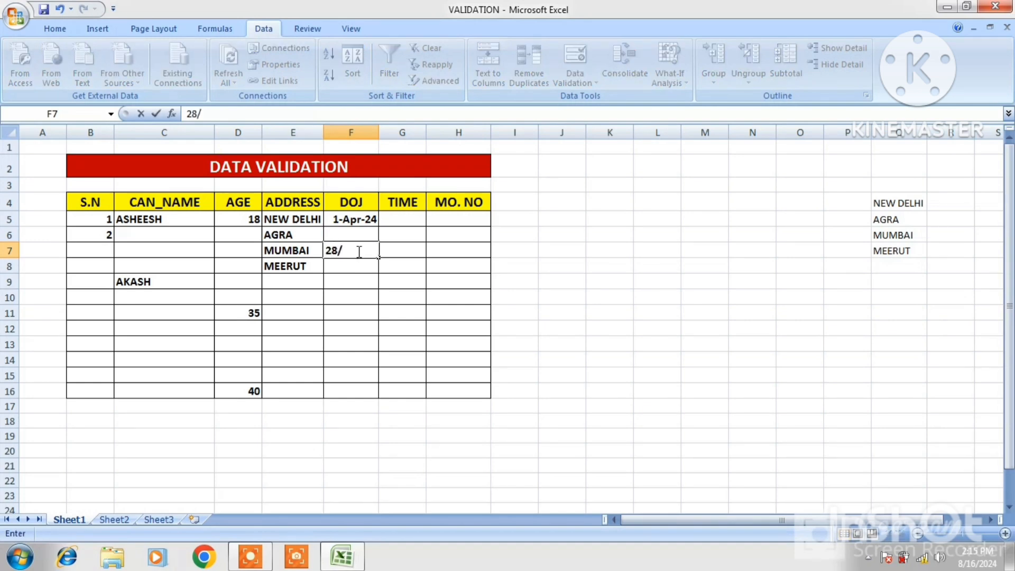
type("MA")
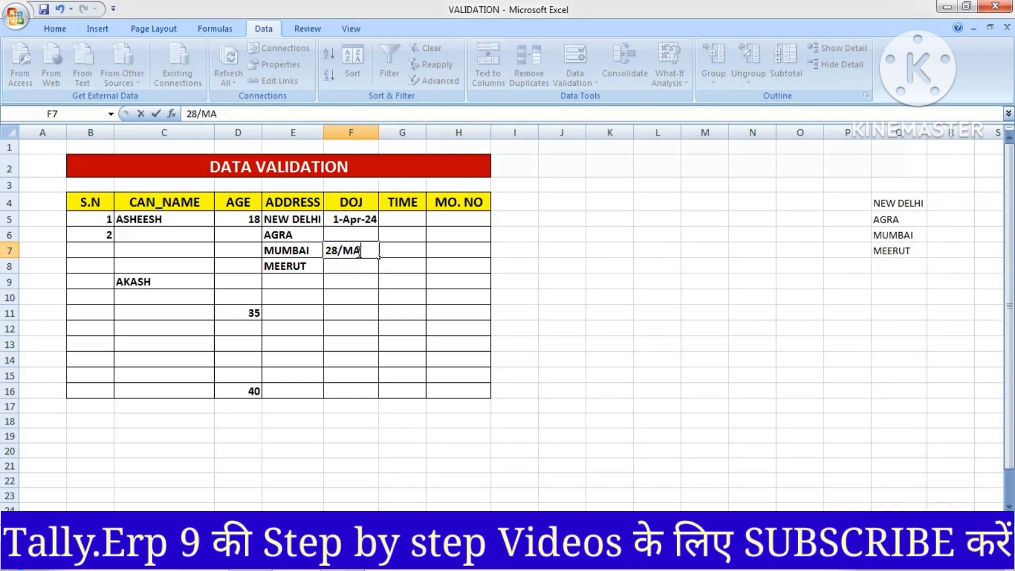
type("R/2024")
key("Return")
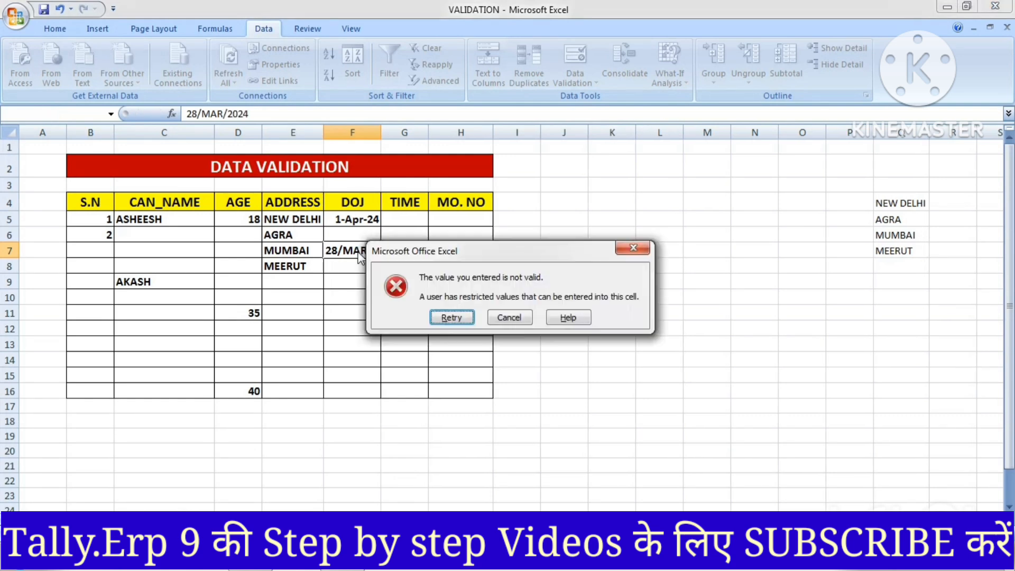
left_click(500, 318)
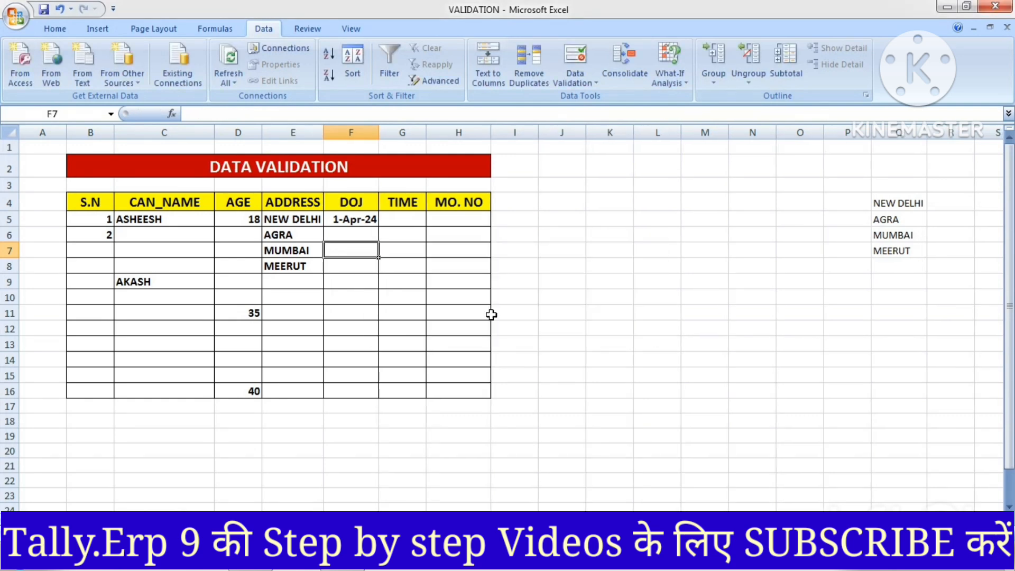
- Enter the joining date 30/APR/2024 in F16
left_click(356, 391)
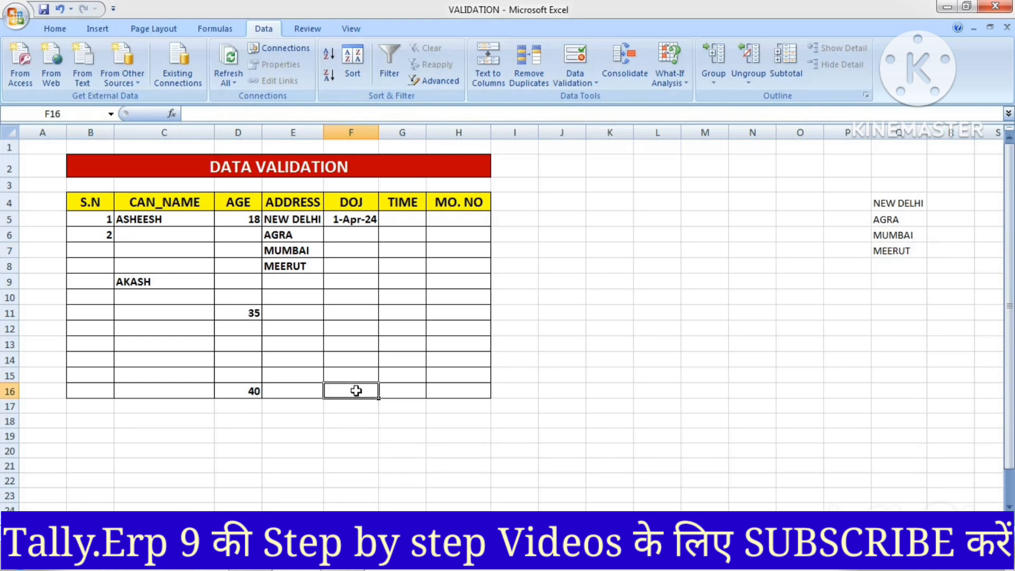
type("30/A")
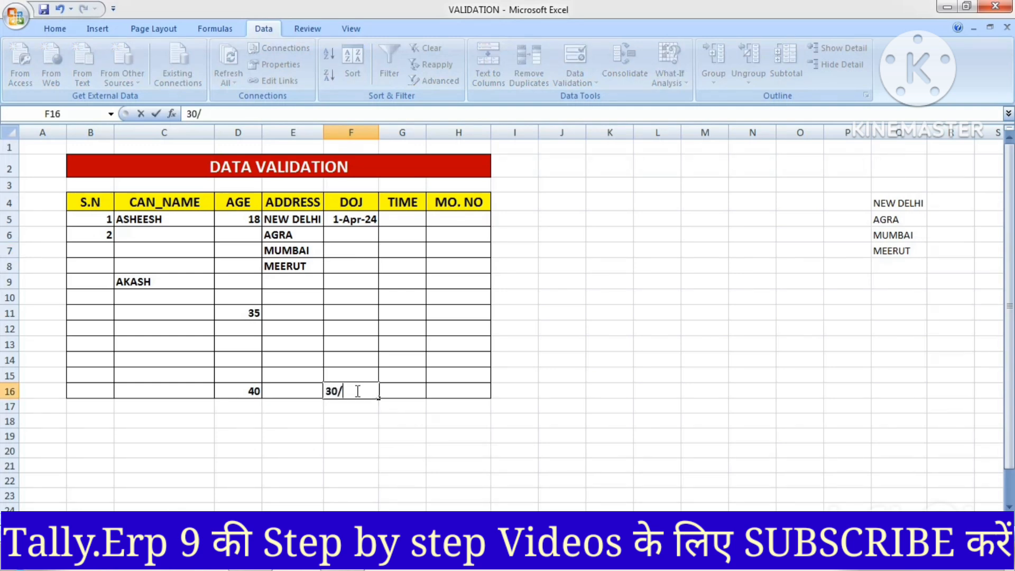
type("PR/2024")
key("Return")
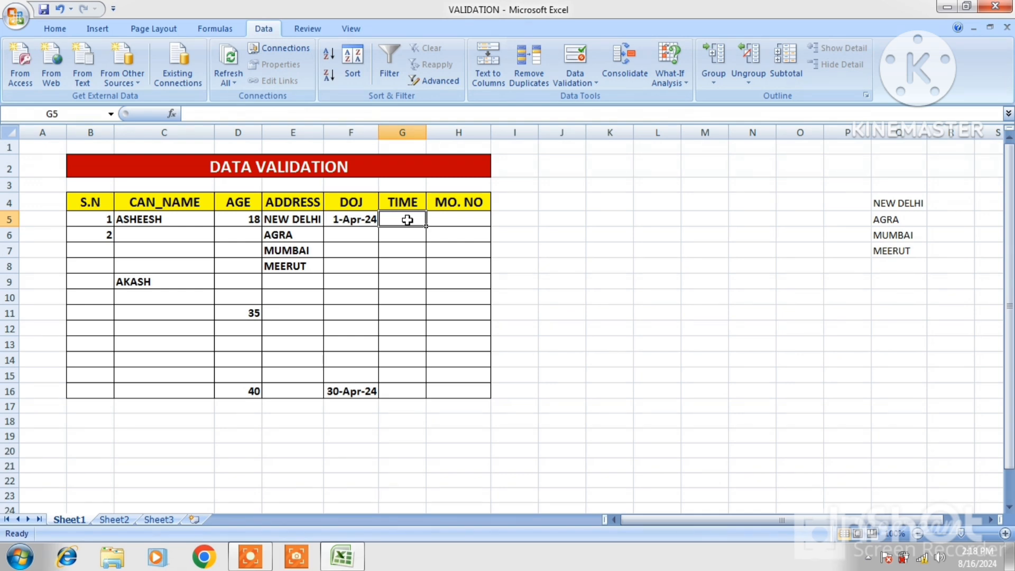
- Set up a validation rule on the TIME cells G5:G16 allowing times in a between range, with start time 10:00:00
left_click_drag(407, 220, 412, 387)
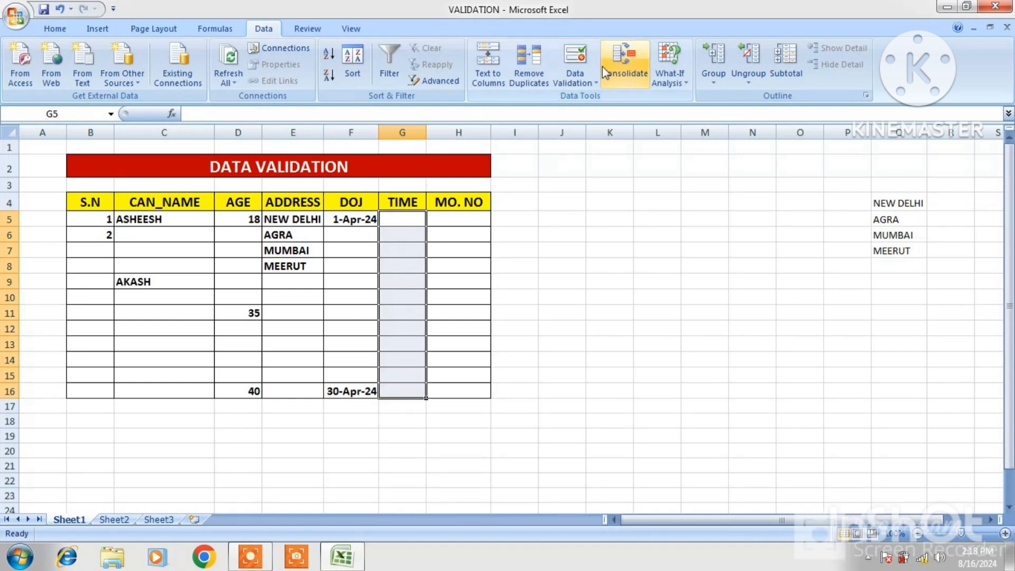
left_click(596, 83)
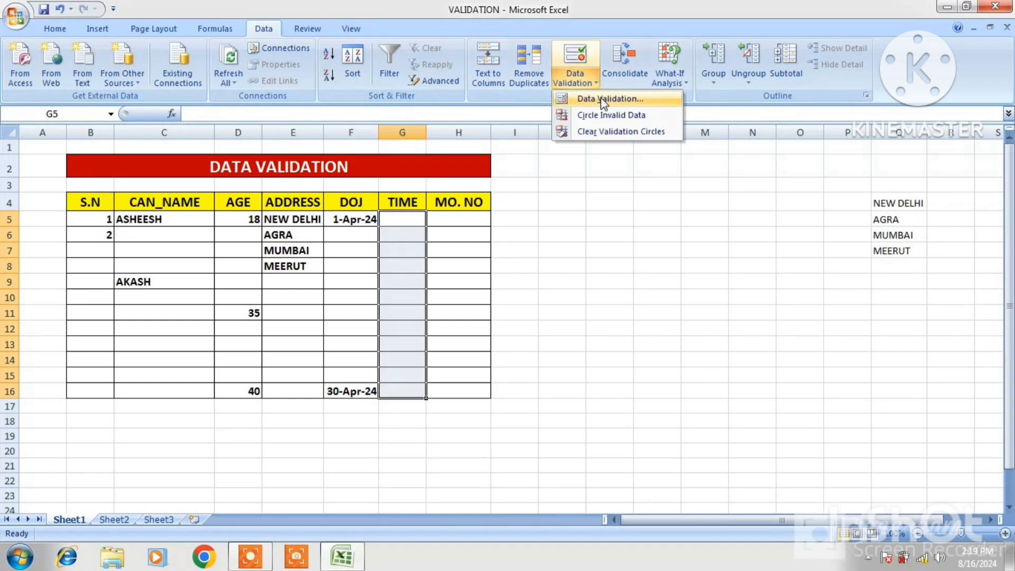
left_click(604, 101)
left_click(635, 262)
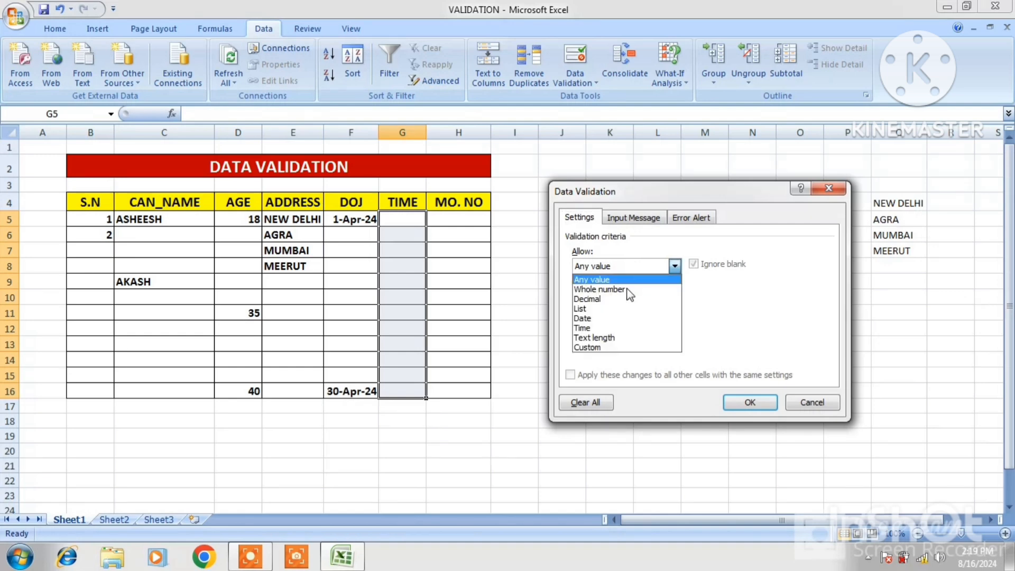
left_click(601, 328)
left_click(601, 328)
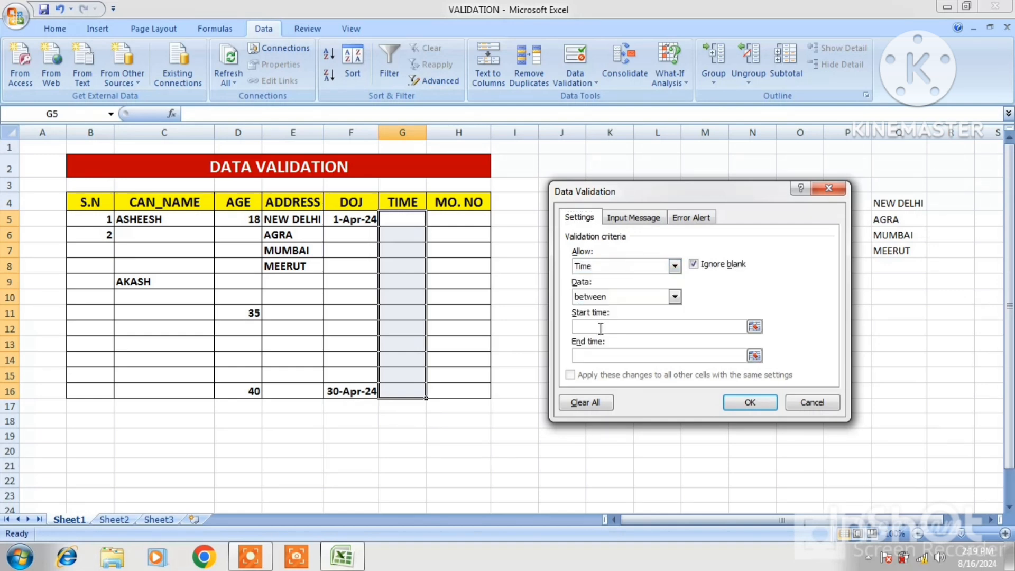
type("10")
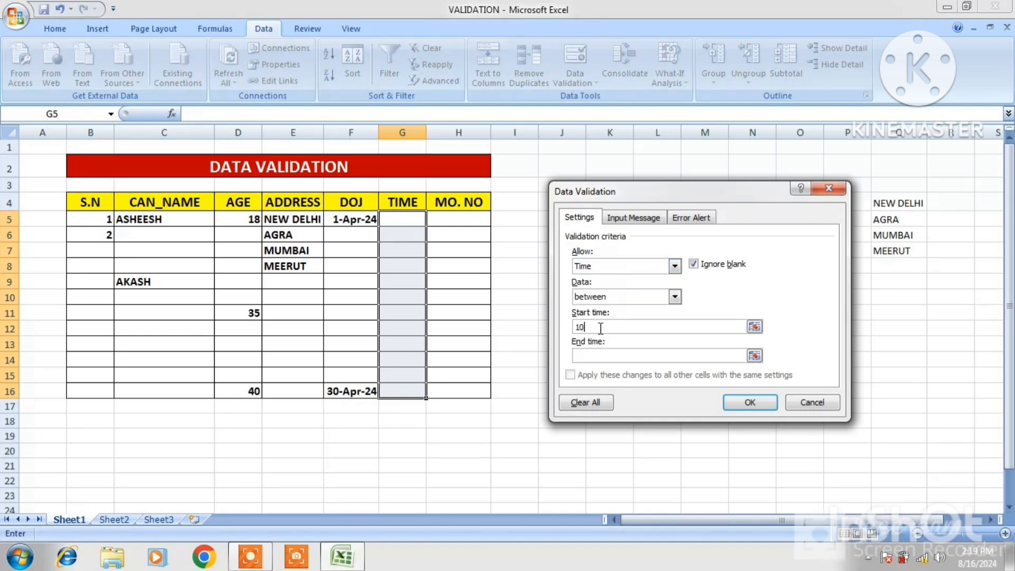
type(":00:00")
- Set the end time of the TIME rule to 18:00:00 and apply the validation
left_click(607, 353)
type("18")
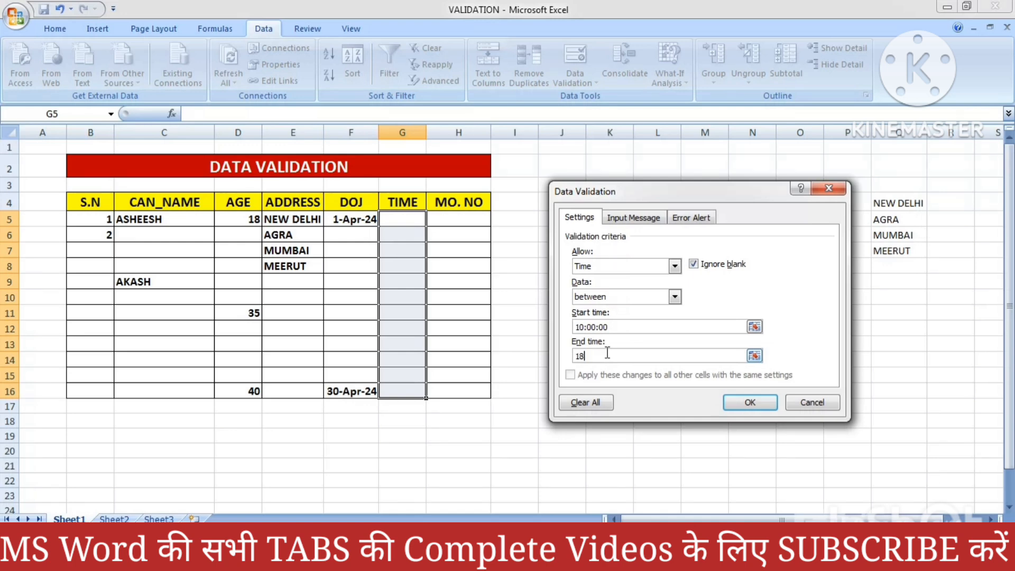
type(":00:00")
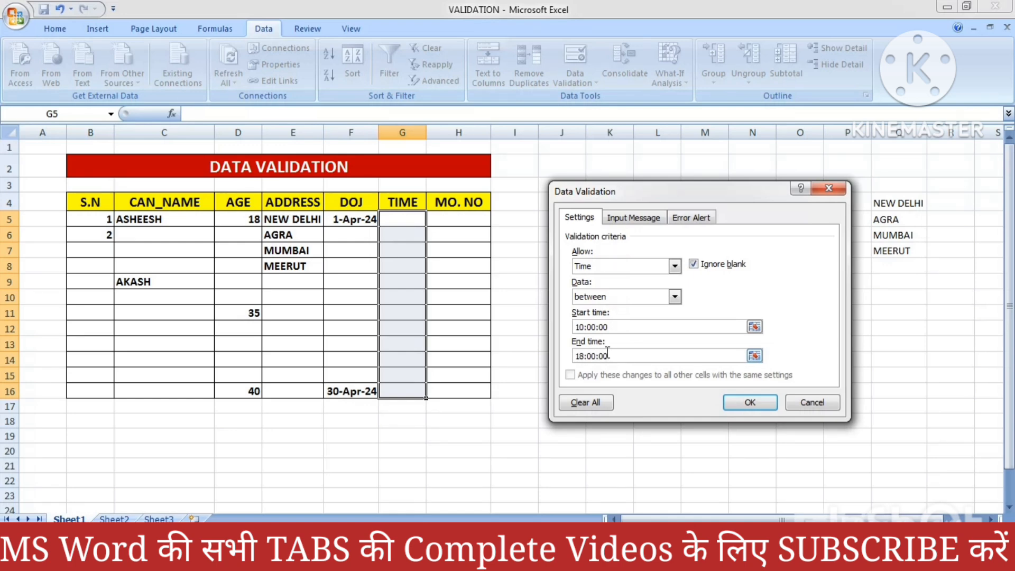
left_click(750, 402)
- Enter the time 11:00:00 in G5
left_click(405, 224)
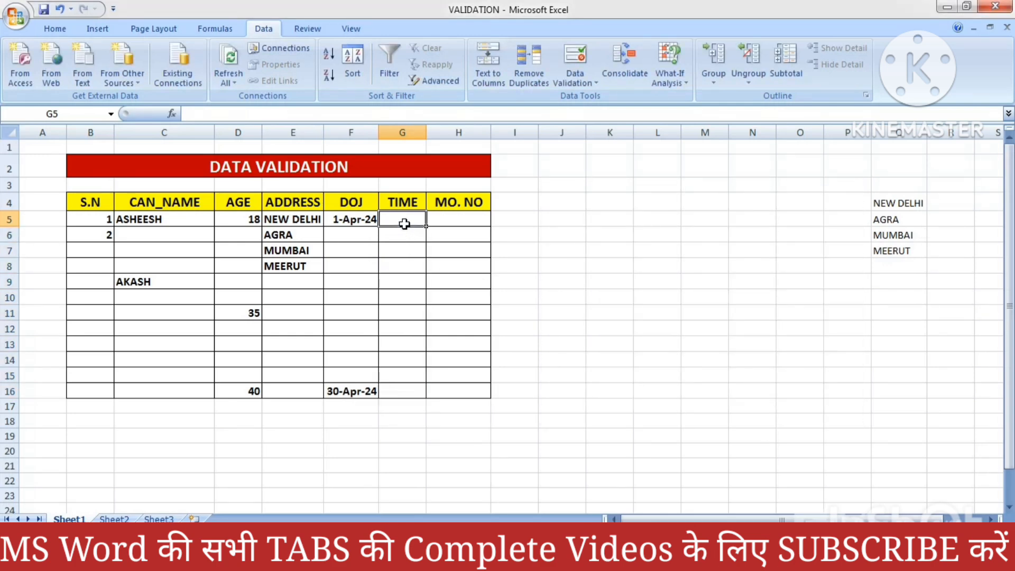
type("11")
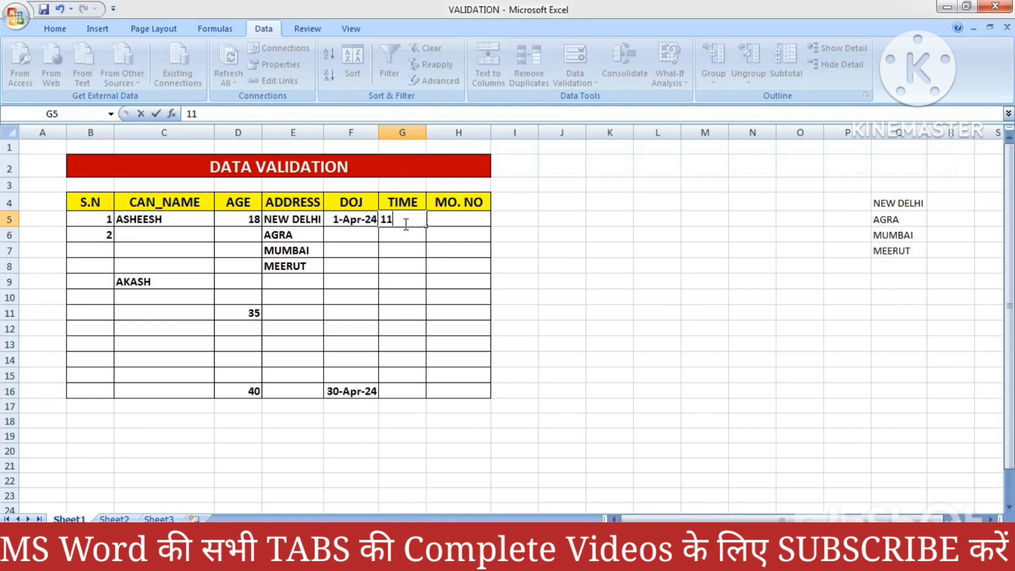
type(":00:")
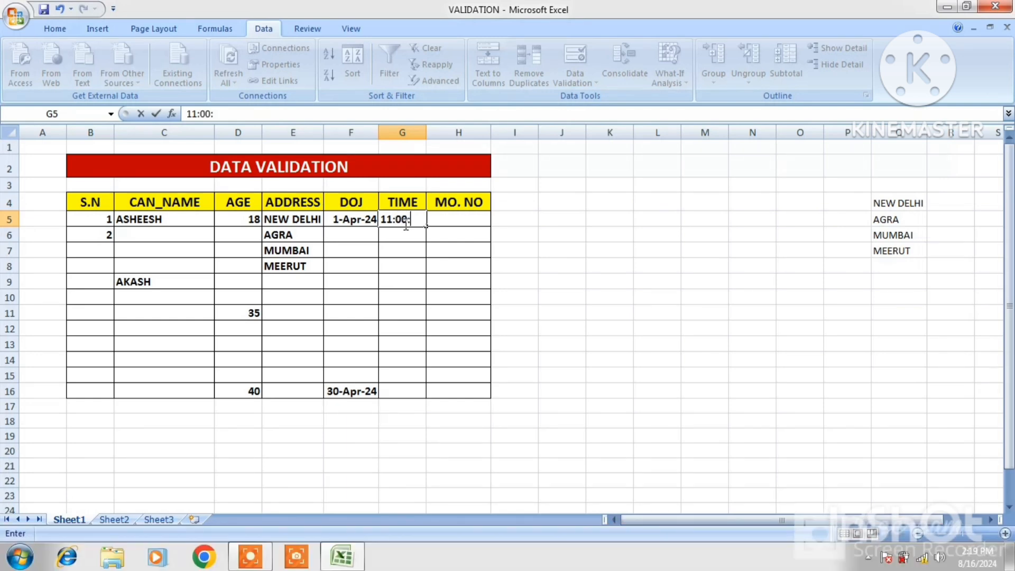
type("00")
key("Return")
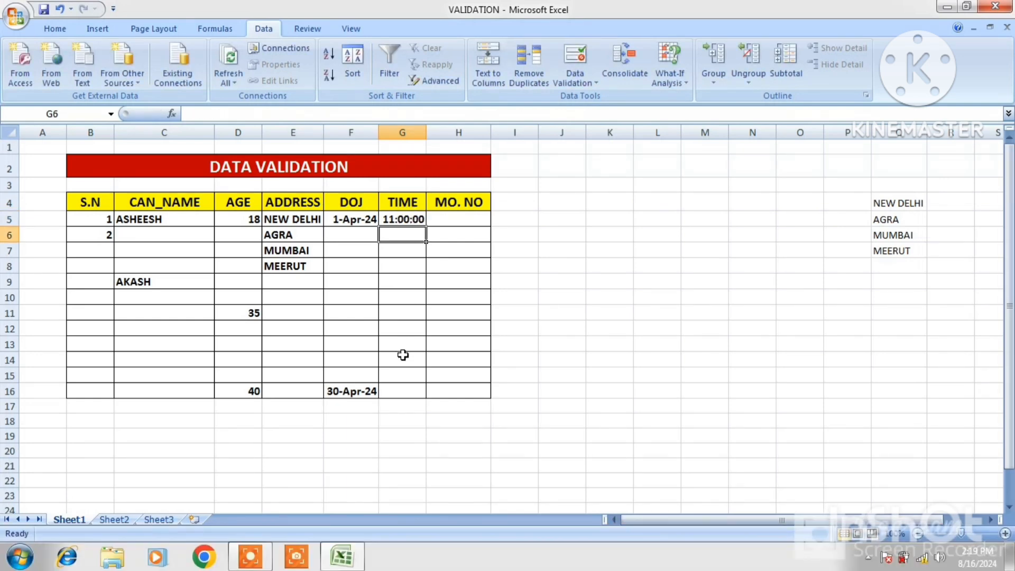
- Enter the time 18:00:00 in G15
left_click(402, 376)
type("1")
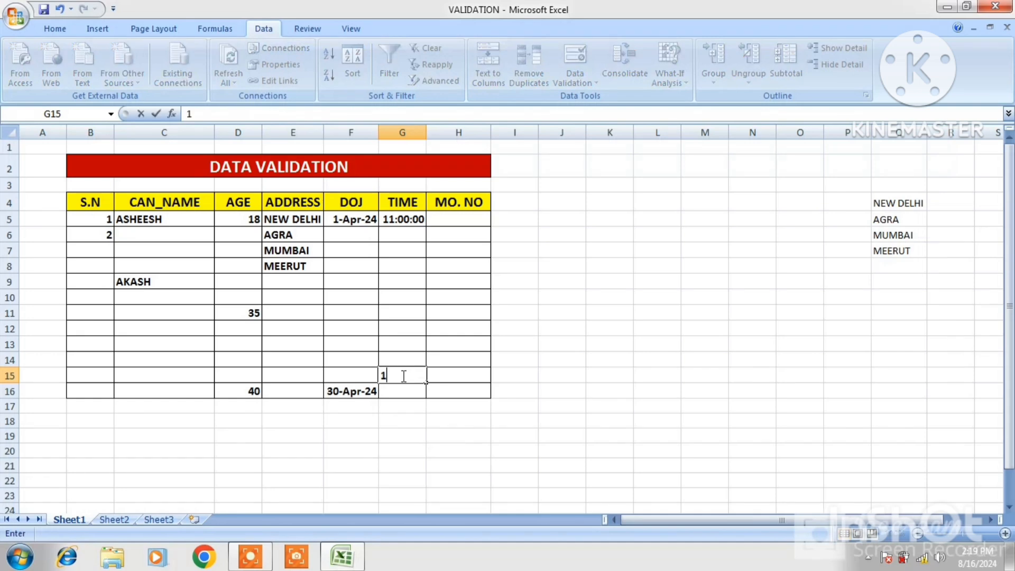
type("8:00:00")
key("Return")
- Try to enter the out-of-range time 09:30:00 in G7, and cancel the entry
left_click(406, 327)
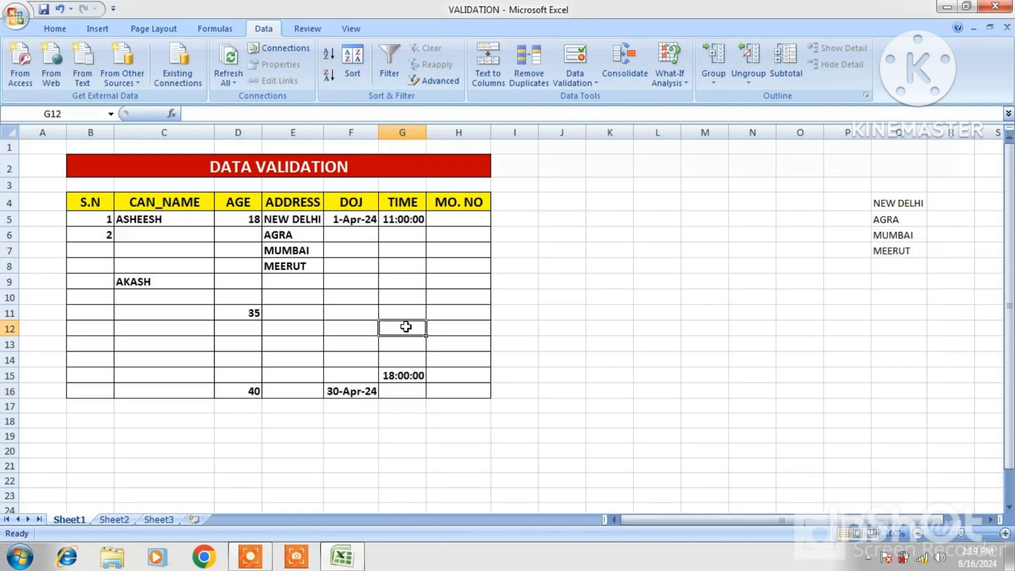
left_click(398, 247)
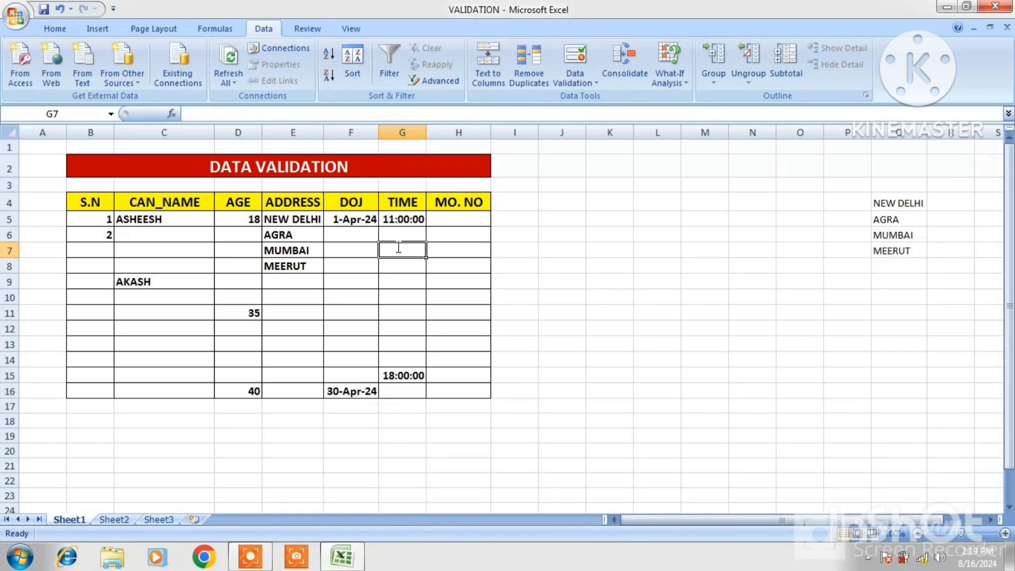
type("09")
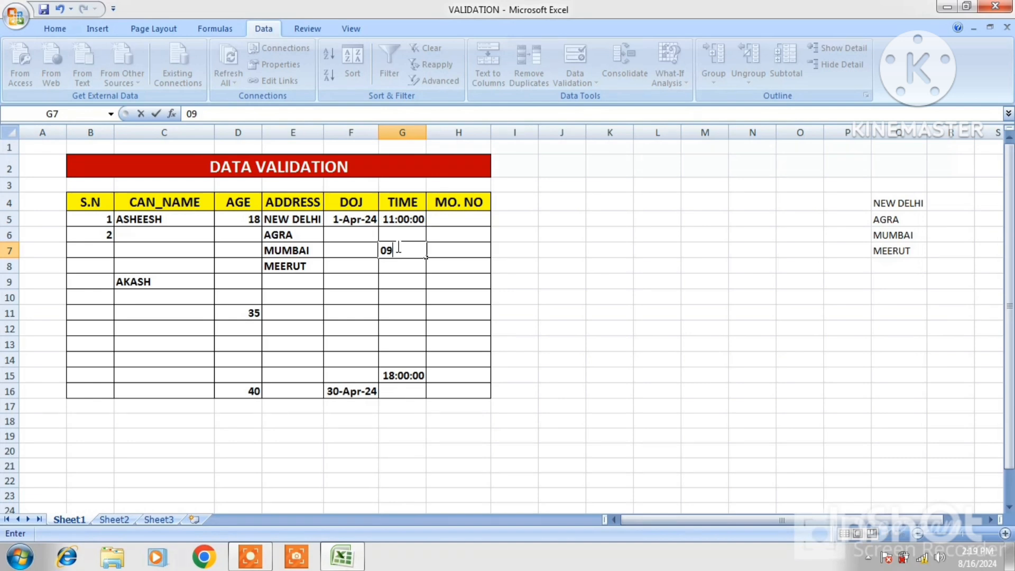
type(":30:00")
key("Return")
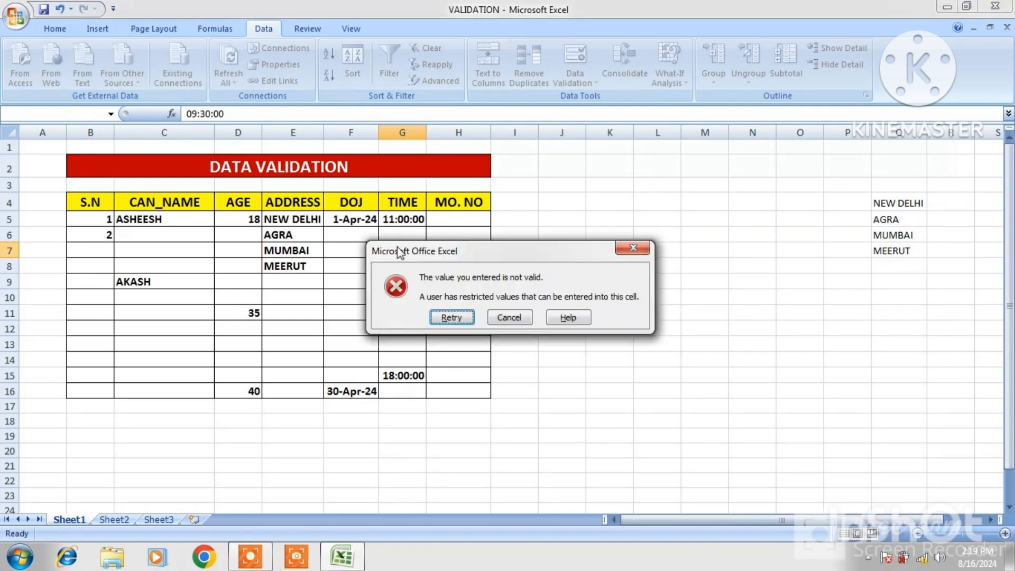
left_click(520, 319)
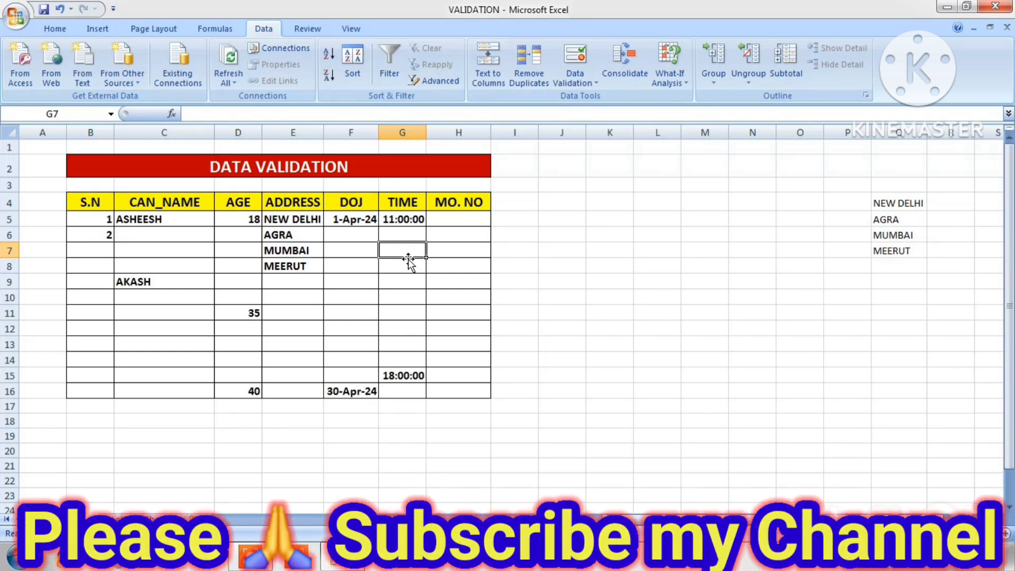
- Apply a text length validation rule to the MO. NO cells H5:H16, between a minimum of 10 and a maximum of 10
left_click(459, 224)
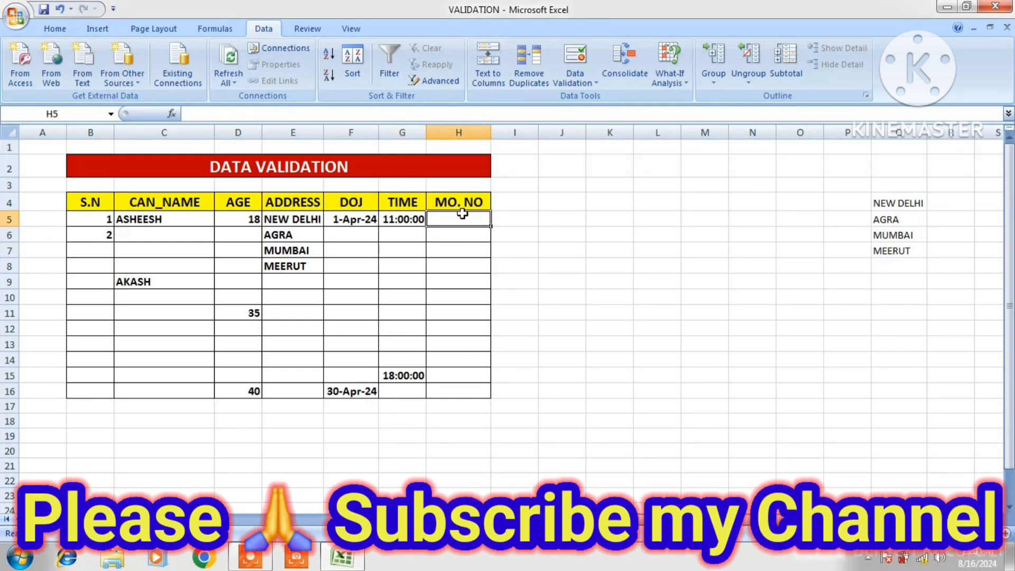
left_click_drag(461, 218, 476, 390)
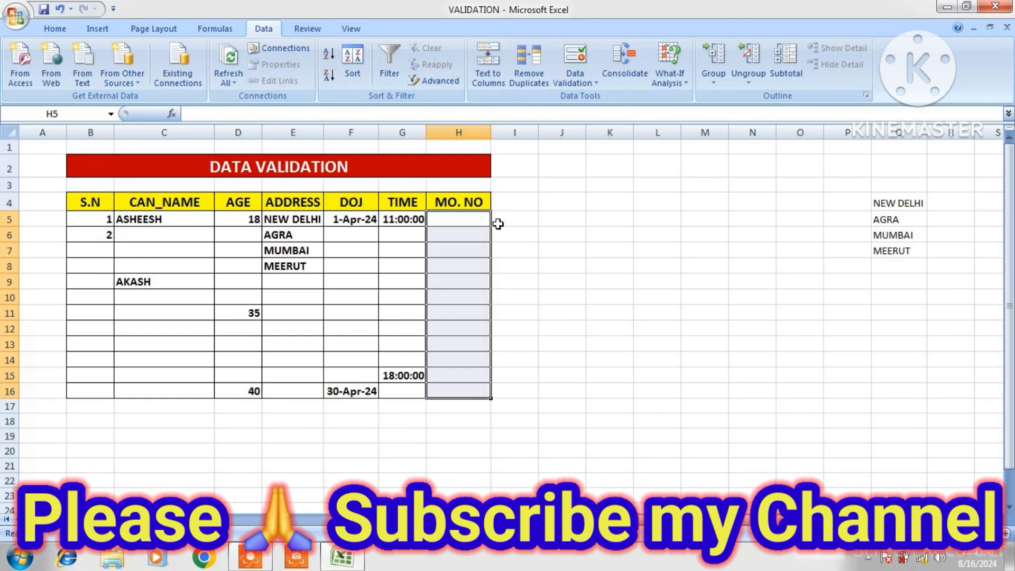
left_click(593, 91)
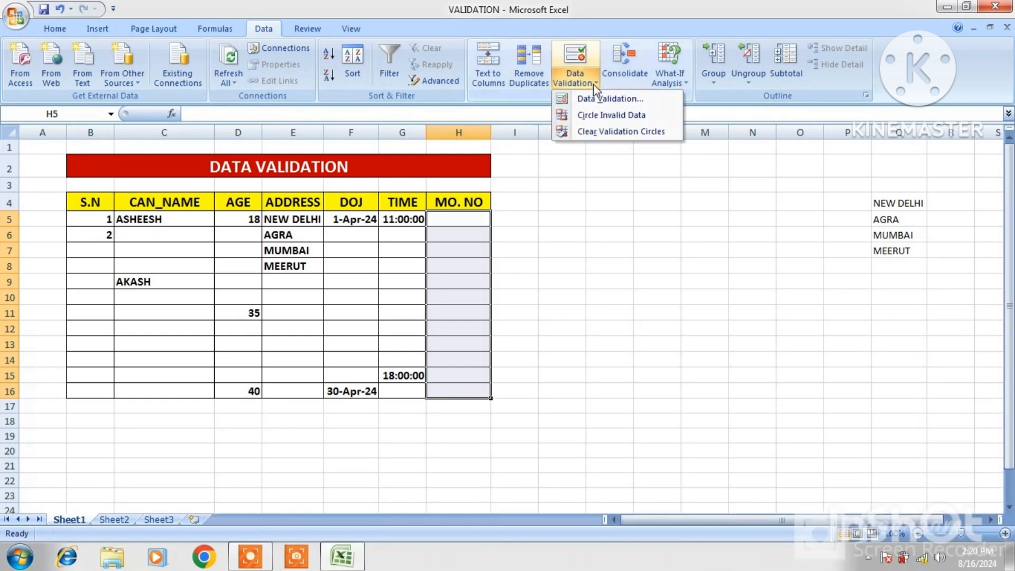
left_click(600, 100)
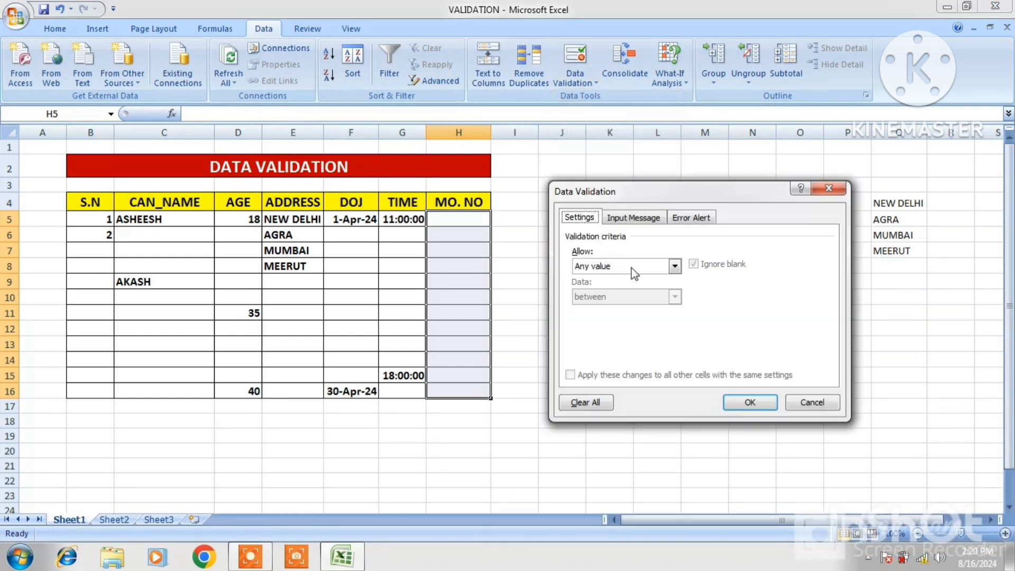
left_click(675, 266)
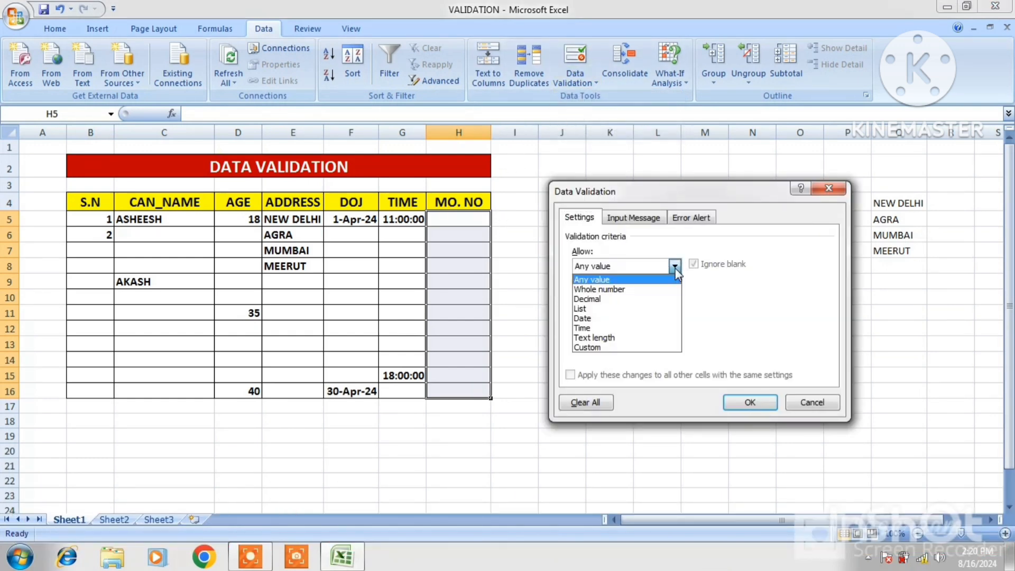
left_click(609, 339)
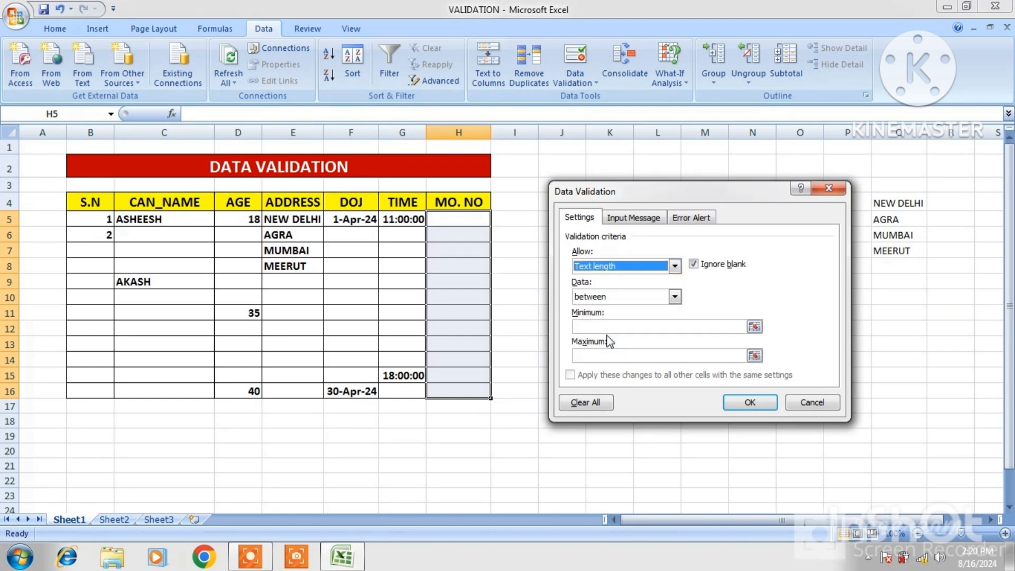
left_click(601, 327)
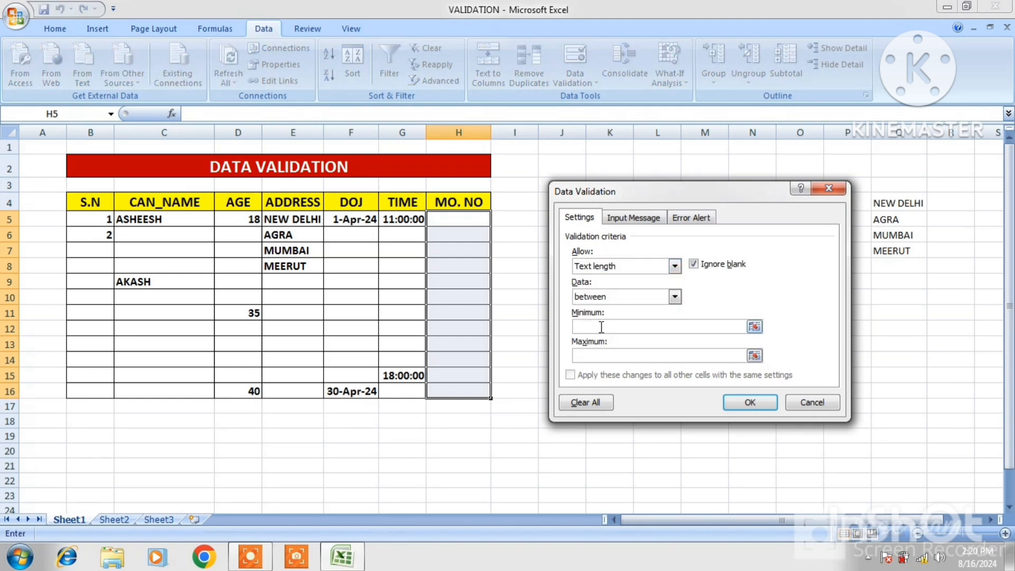
type("10")
left_click(602, 353)
type("10")
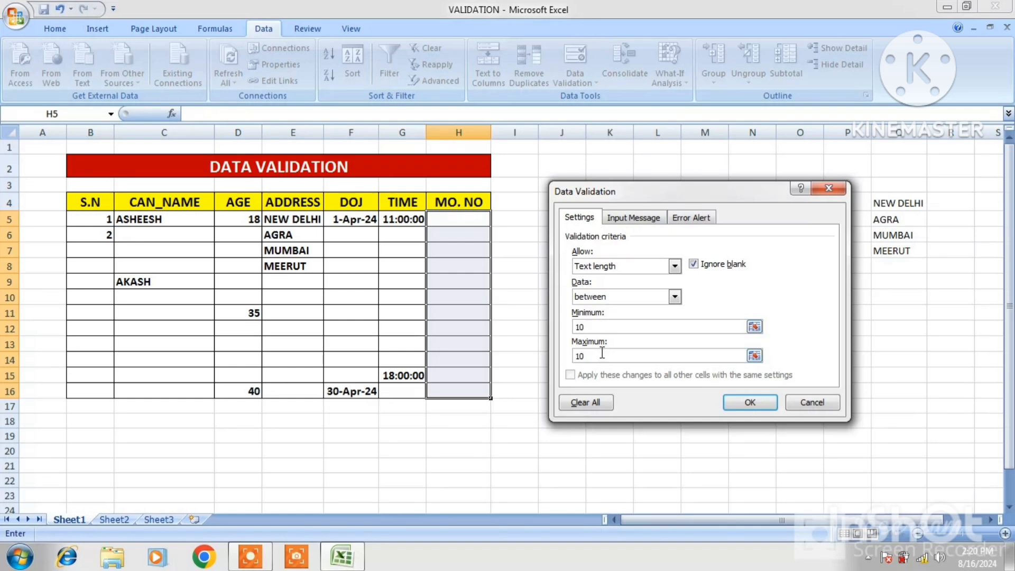
left_click(747, 403)
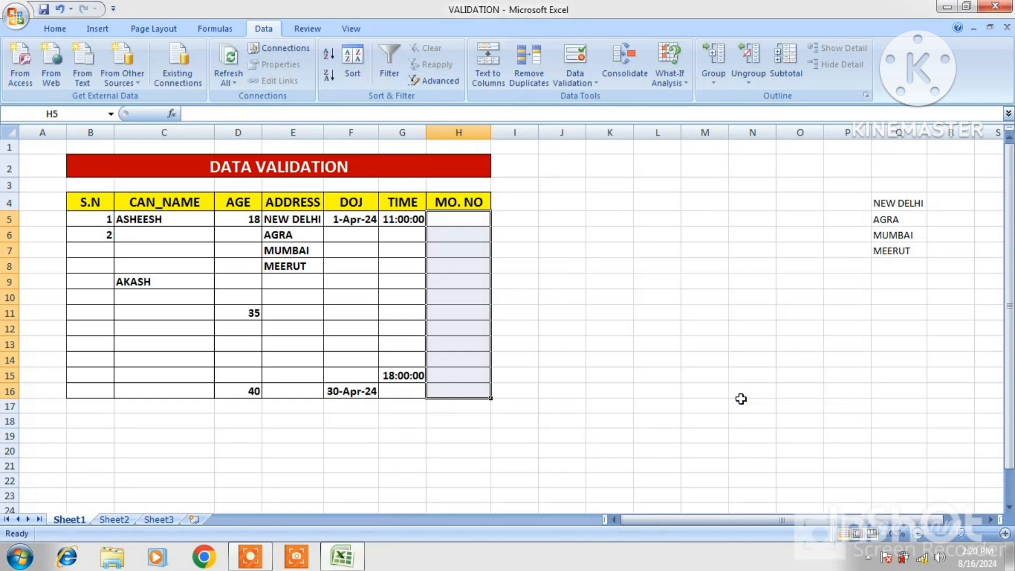
- Try to enter the too-short value 456 in H5, and cancel the entry
left_click(446, 213)
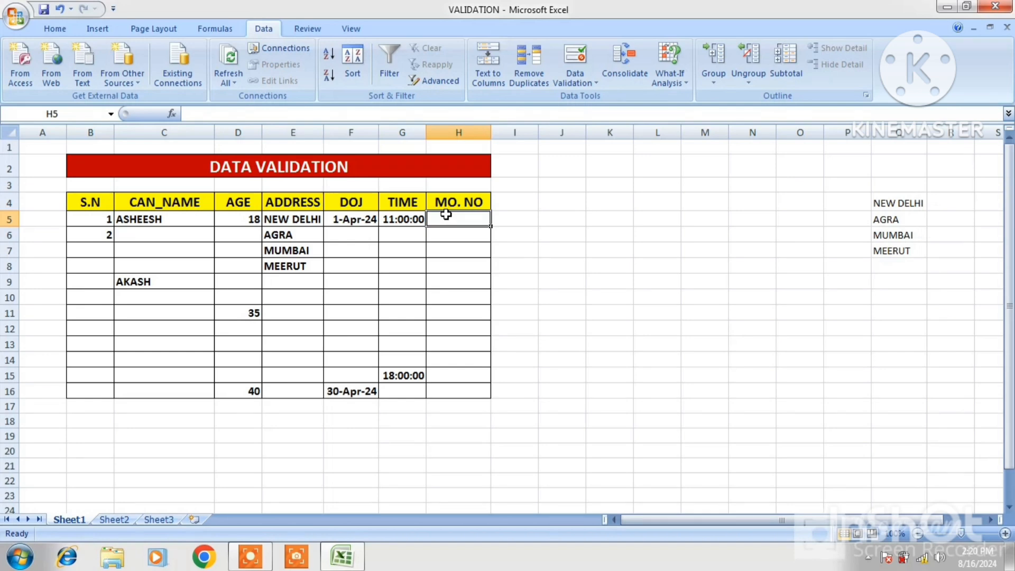
type("456")
key("Return")
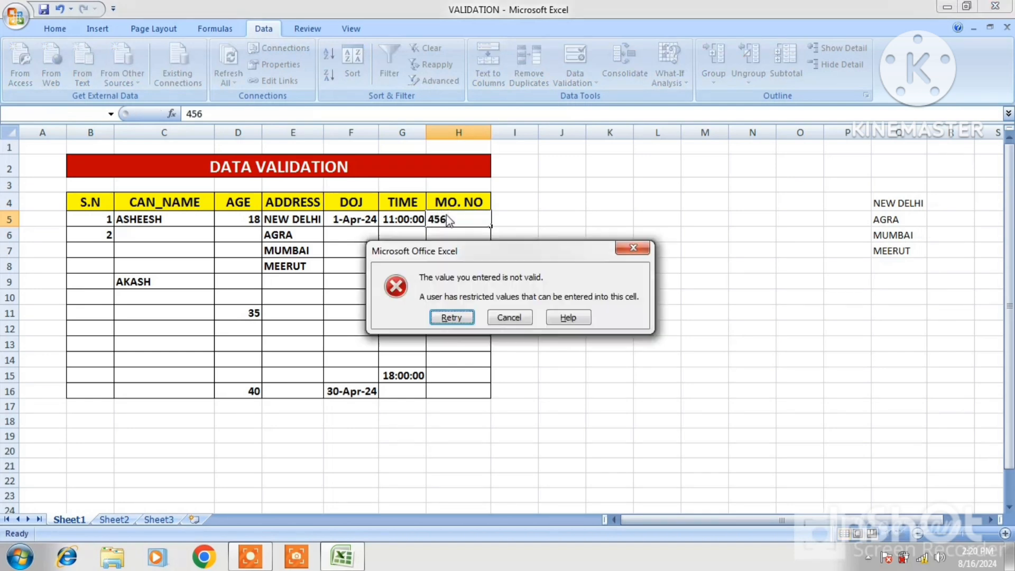
left_click(505, 318)
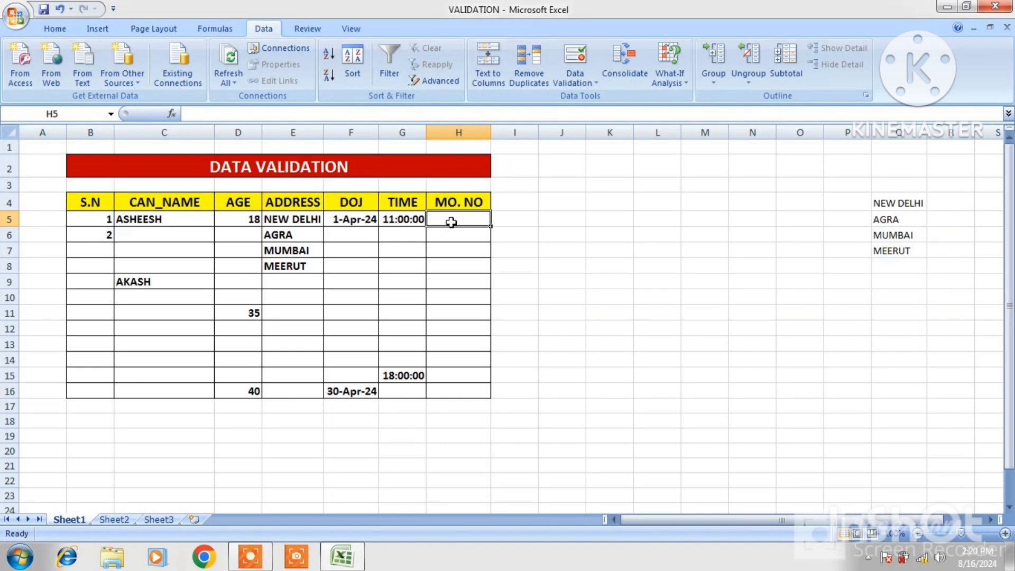
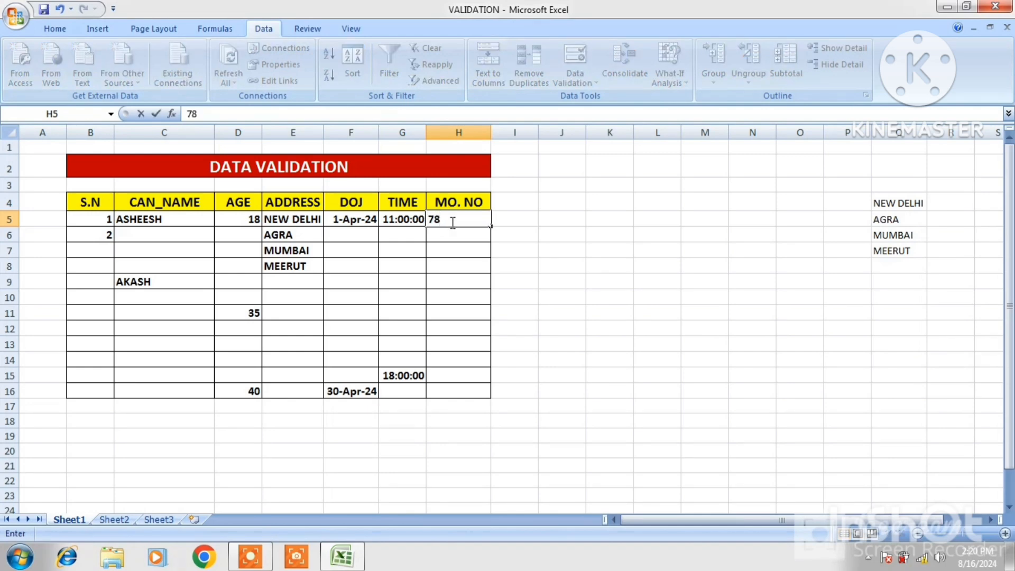
- Enter a ten-digit mobile number in H5
key("Return")
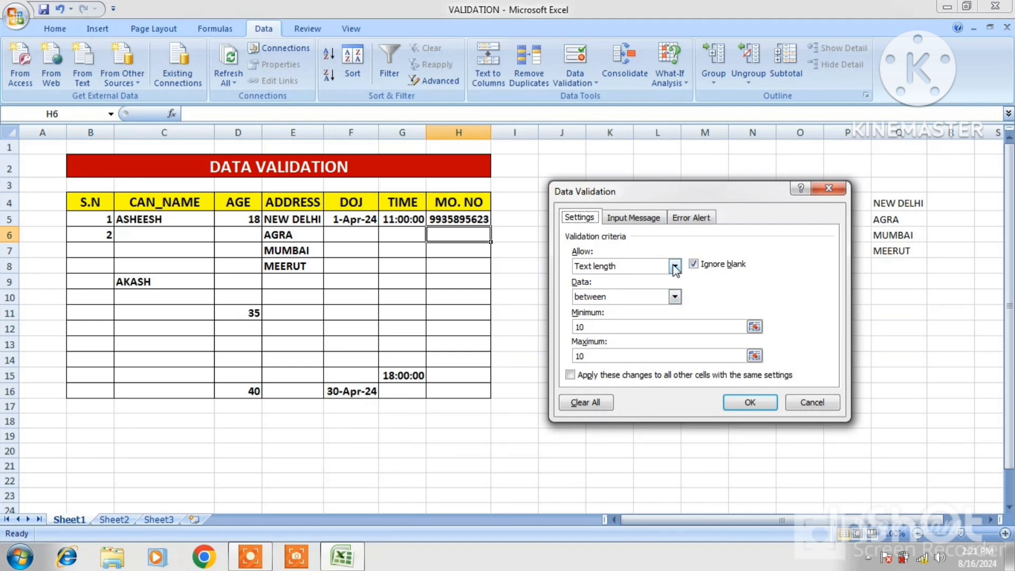
- Show the value types that can be allowed in the validation criteria of H6
left_click(675, 267)
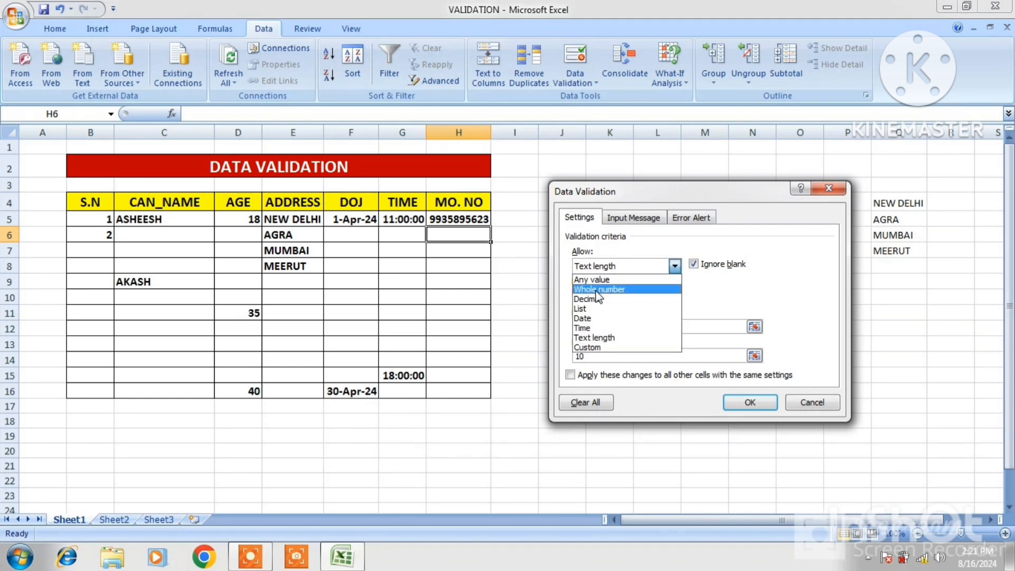